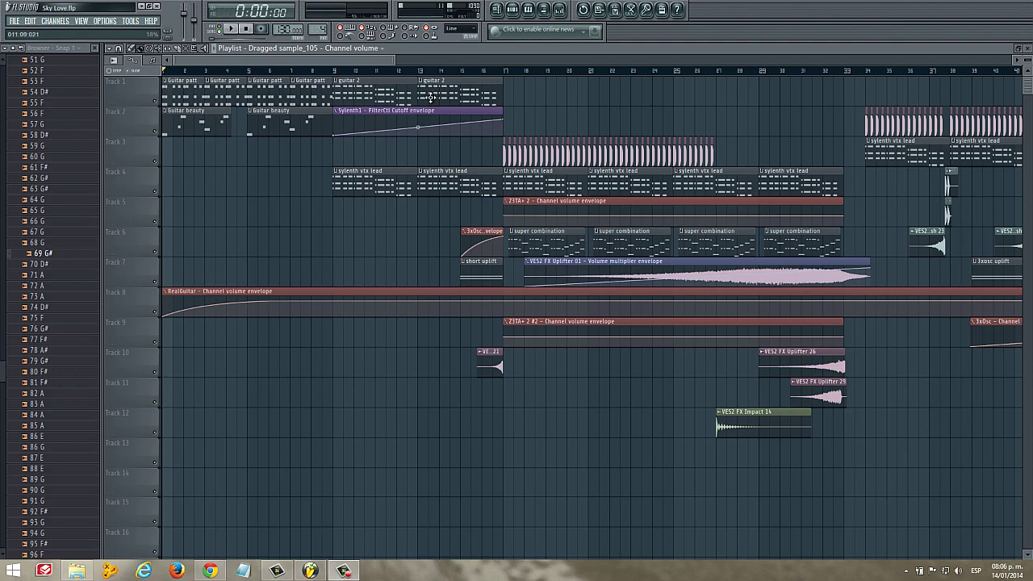
Step: Survey the whole song arrangement across all playlist tracks, ending on the opening bars
{"action": "left_click_drag", "start_coordinate": [394, 59], "coordinate": [986, 58]}
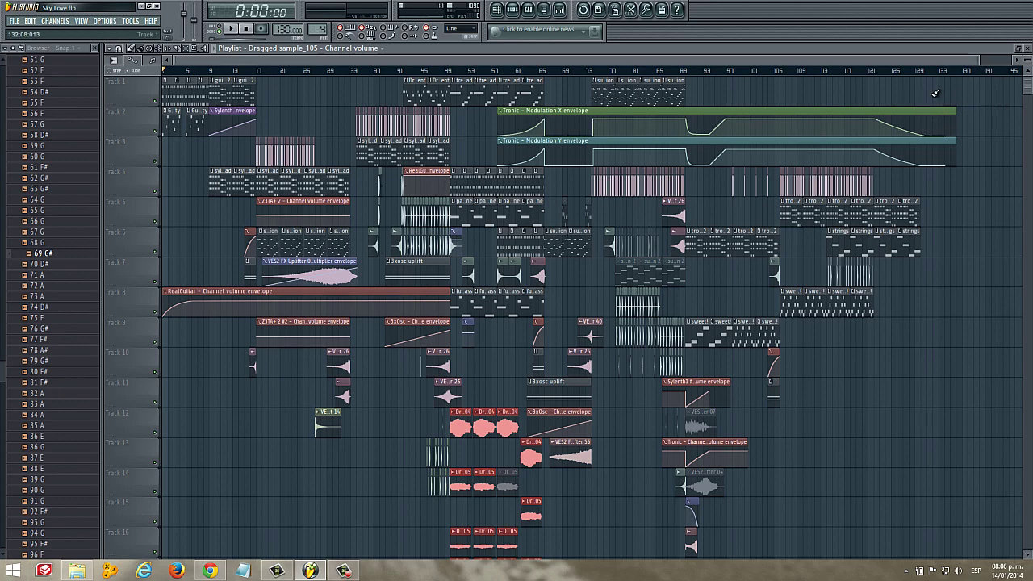
{"action": "scroll", "coordinate": [933, 92], "scroll_direction": "down", "scroll_amount": 5}
{"action": "scroll", "coordinate": [888, 122], "scroll_direction": "down", "scroll_amount": 5}
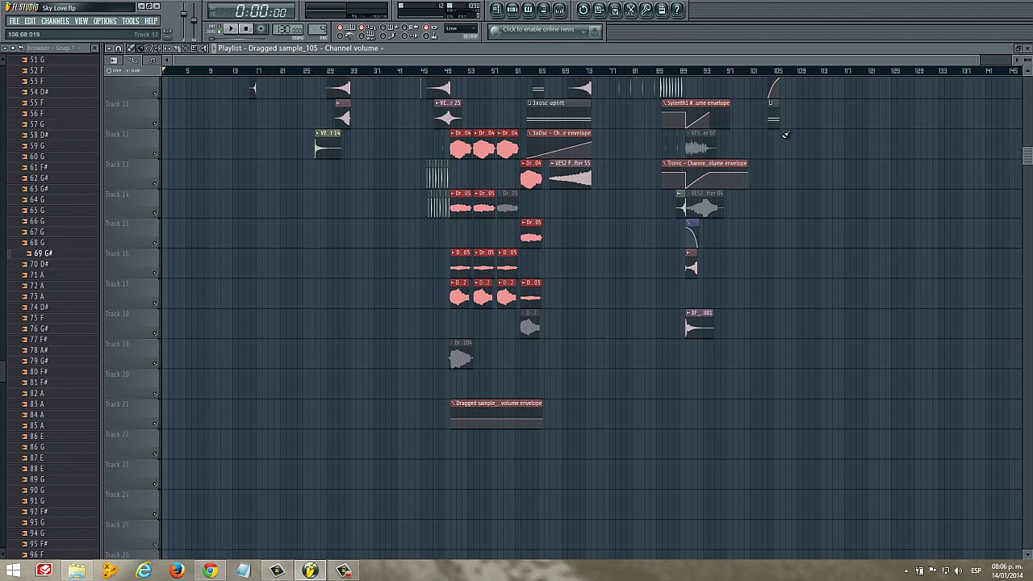
{"action": "scroll", "coordinate": [648, 235], "scroll_direction": "up", "scroll_amount": 8}
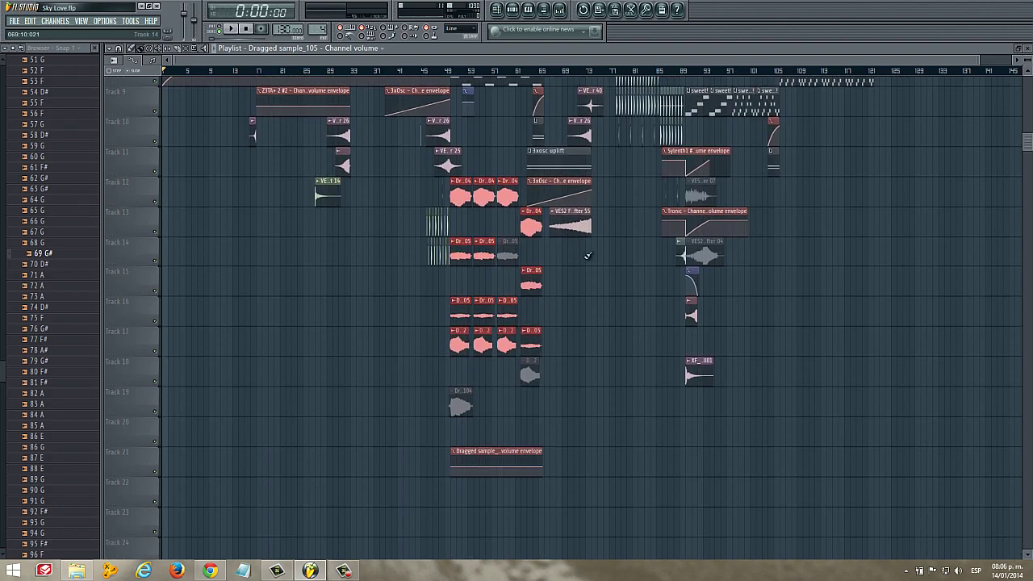
{"action": "scroll", "coordinate": [641, 259], "scroll_direction": "up", "scroll_amount": 2}
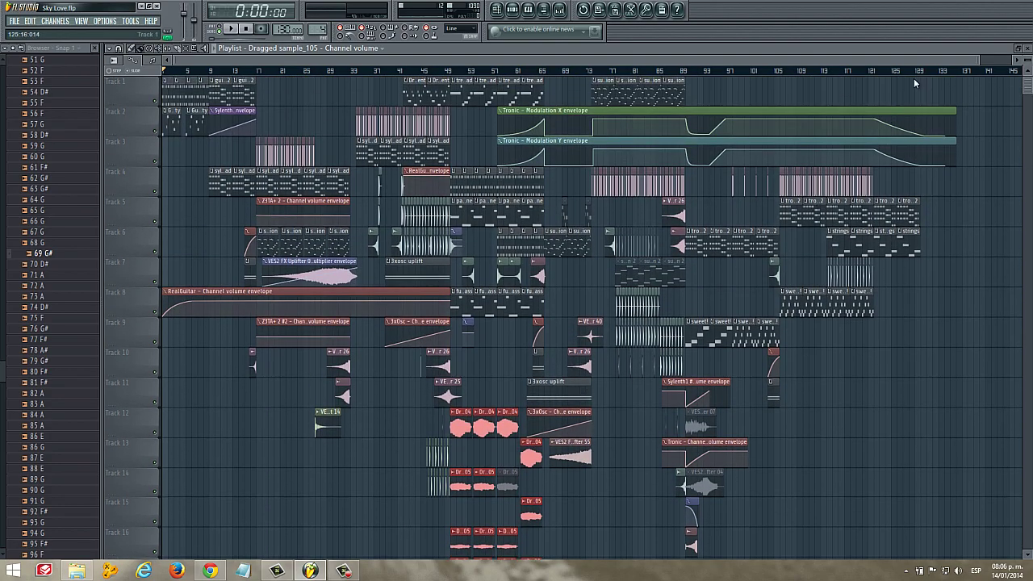
{"action": "left_click_drag", "start_coordinate": [979, 60], "coordinate": [360, 68]}
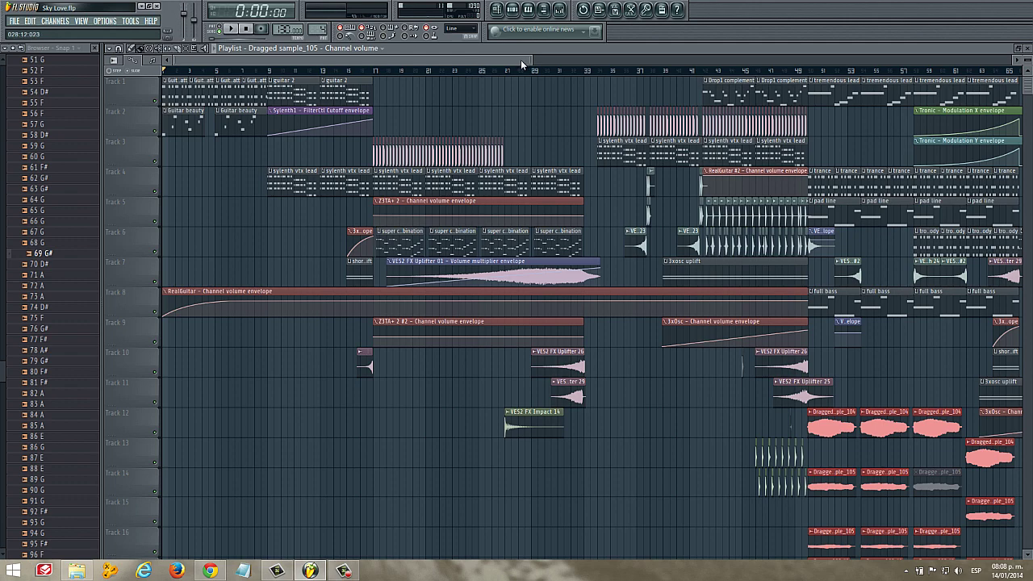
{"action": "left_click_drag", "start_coordinate": [520, 60], "coordinate": [278, 48]}
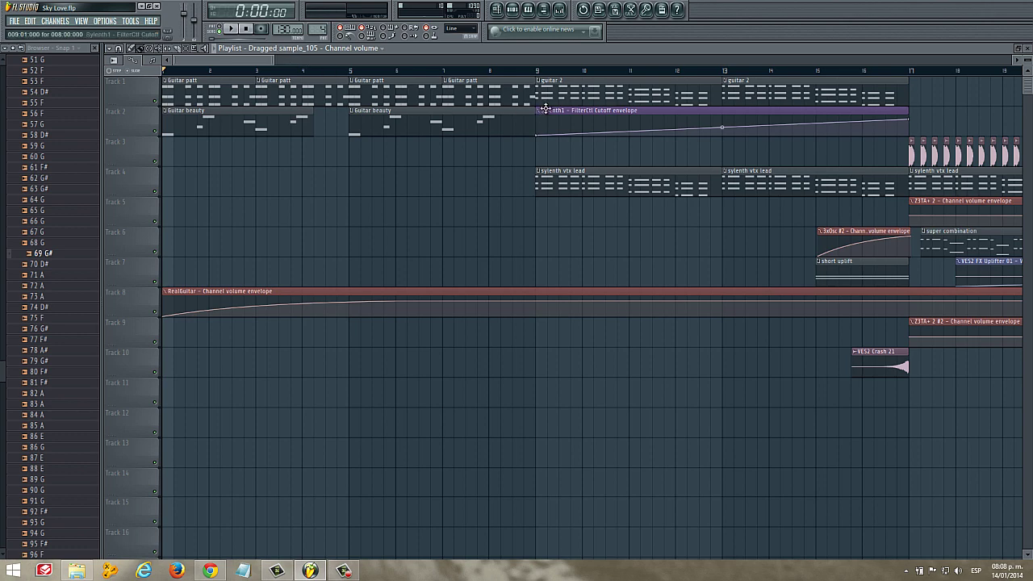
Step: Open the mixer and move its window toward the upper part of the playlist
{"action": "left_click", "coordinate": [560, 10]}
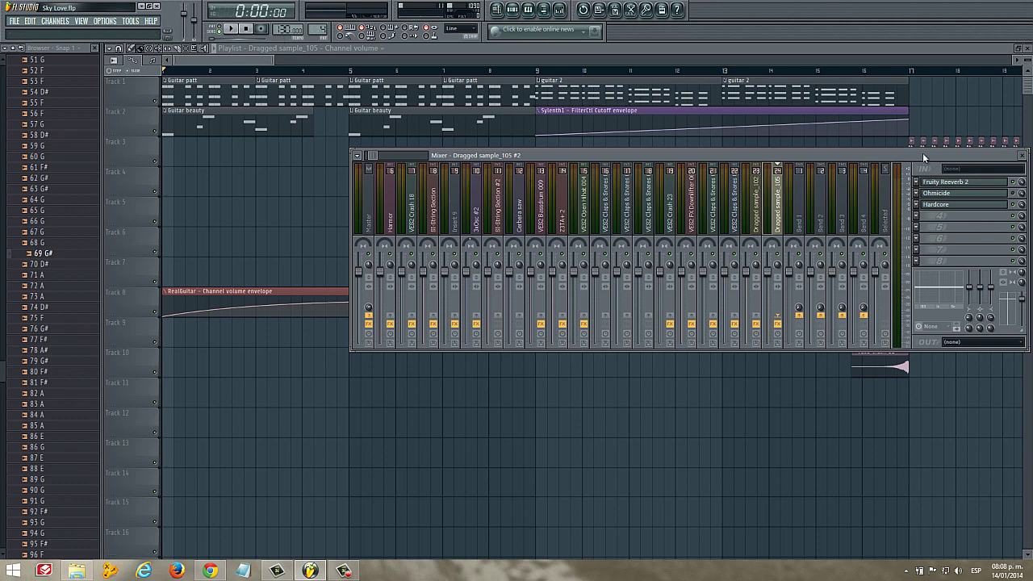
{"action": "left_click_drag", "start_coordinate": [906, 155], "coordinate": [823, 144]}
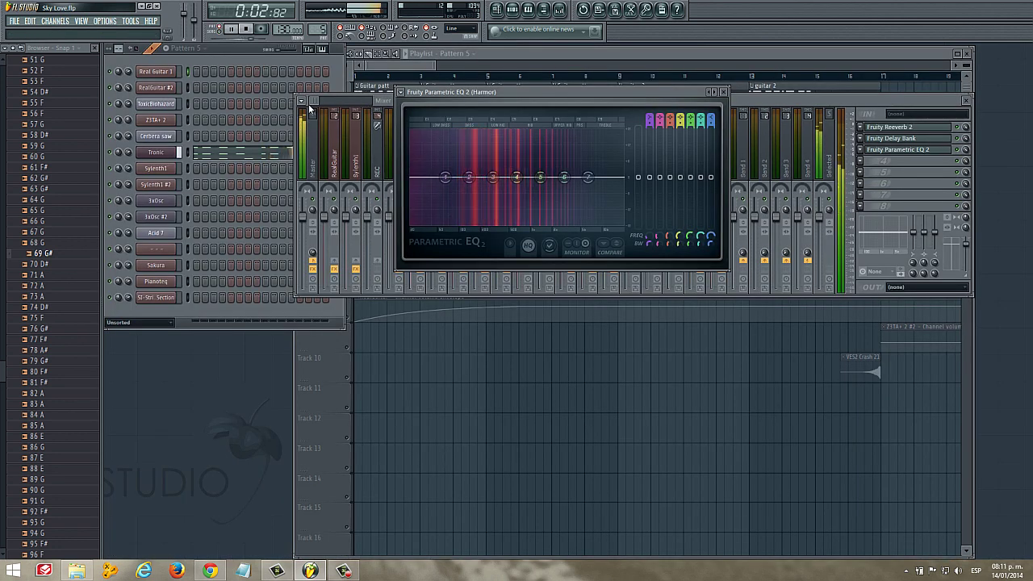
Step: Pause playback, inspect the Tronic channel's Harmor synth, and close the synth and its channel settings
{"action": "left_click", "coordinate": [233, 29]}
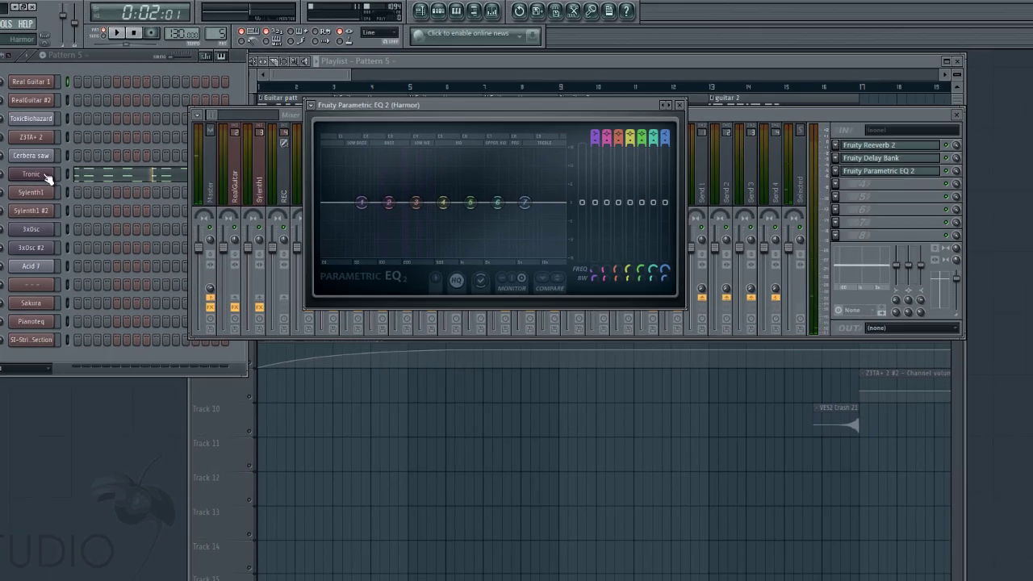
{"action": "left_click", "coordinate": [47, 177]}
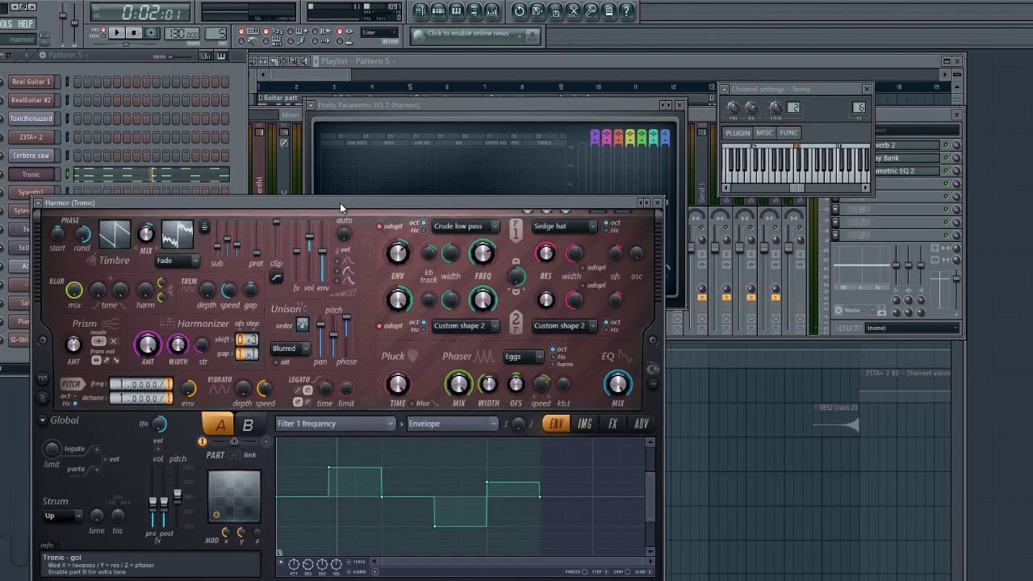
{"action": "left_click_drag", "start_coordinate": [340, 203], "coordinate": [374, 154]}
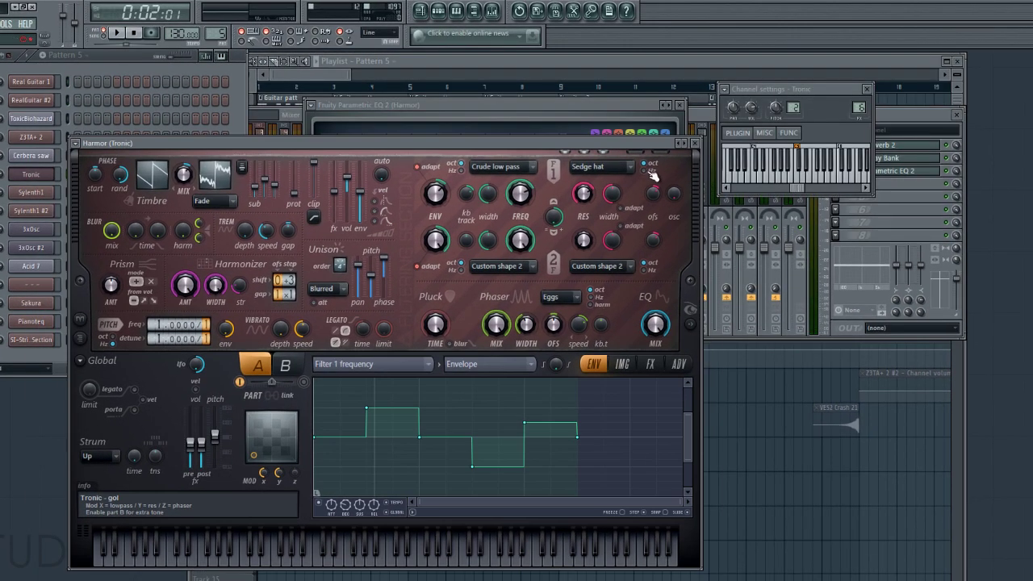
{"action": "left_click", "coordinate": [692, 142]}
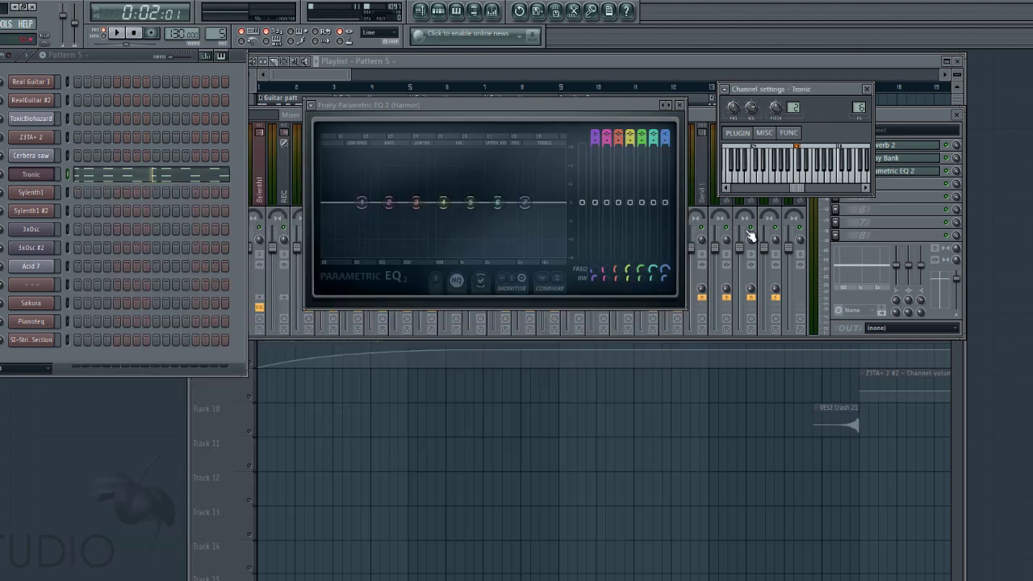
{"action": "left_click", "coordinate": [867, 89]}
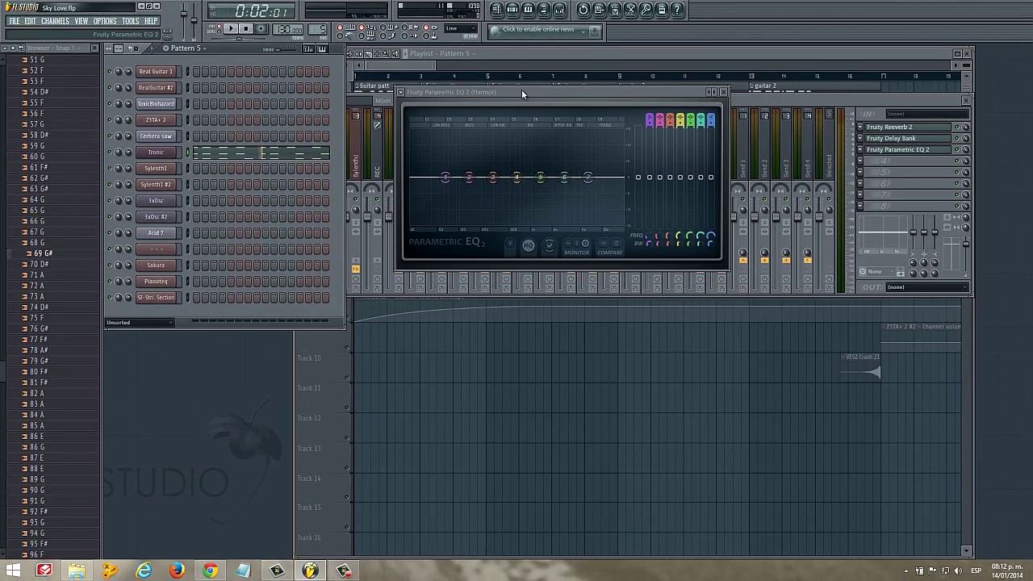
Step: Move the Parametric EQ 2 window off the mixer tracks and play Pattern 5 while raising the master volume to 97%
{"action": "left_click_drag", "start_coordinate": [521, 94], "coordinate": [590, 175]}
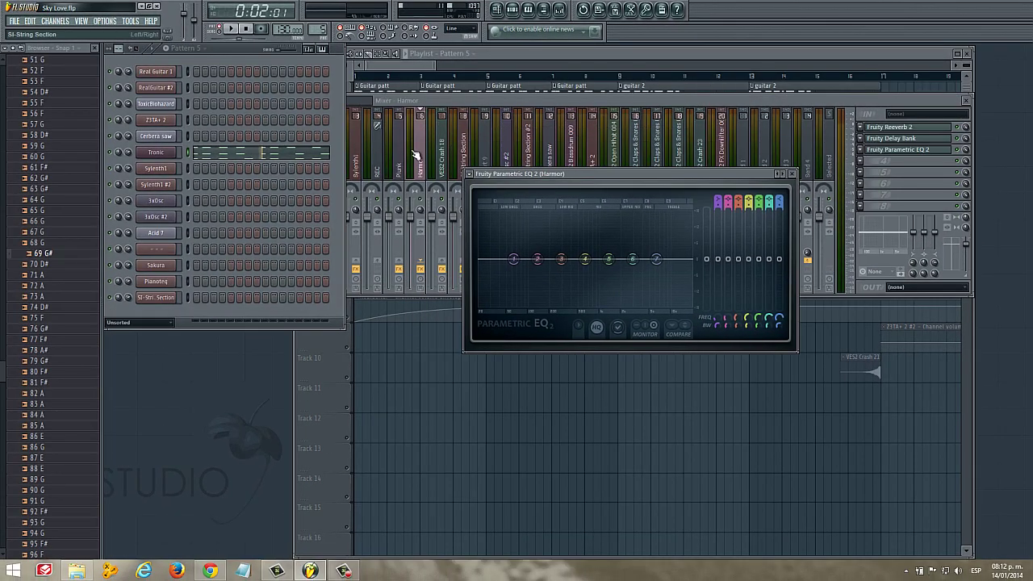
{"action": "left_click", "coordinate": [185, 153]}
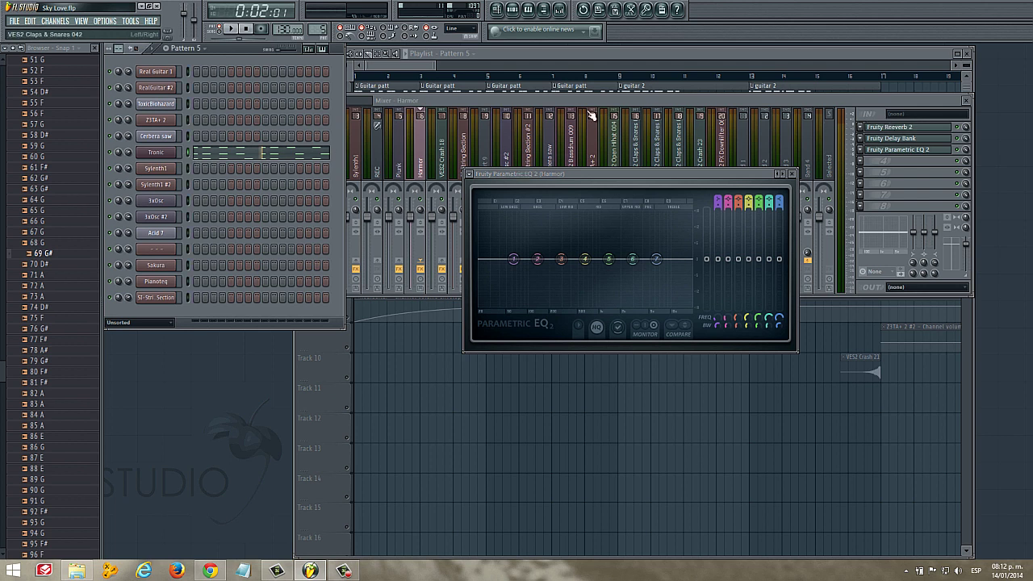
{"action": "left_click", "coordinate": [249, 29]}
{"action": "left_click", "coordinate": [231, 30]}
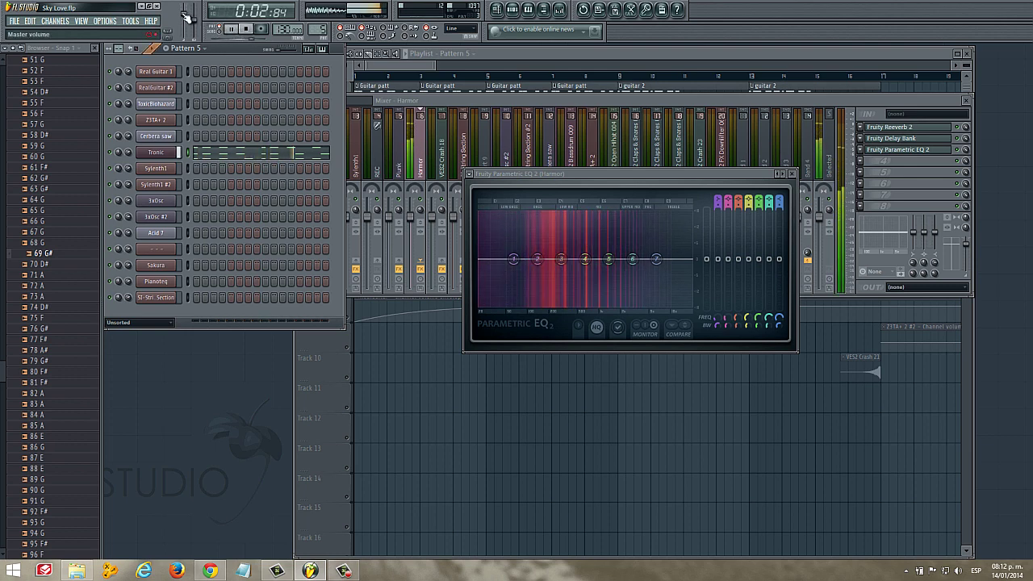
{"action": "scroll", "coordinate": [186, 17], "scroll_direction": "up", "scroll_amount": 2}
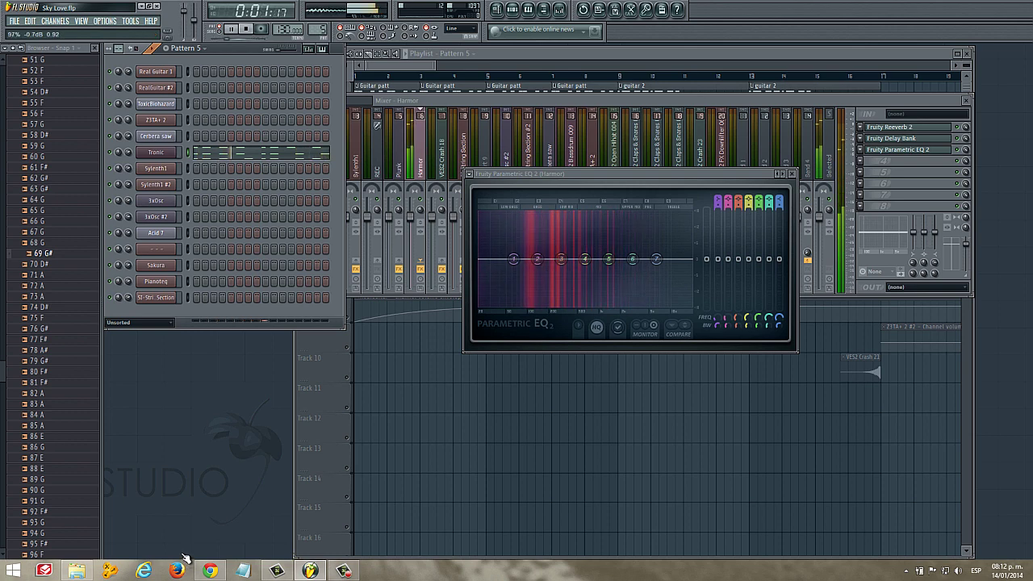
{"action": "left_click", "coordinate": [231, 29]}
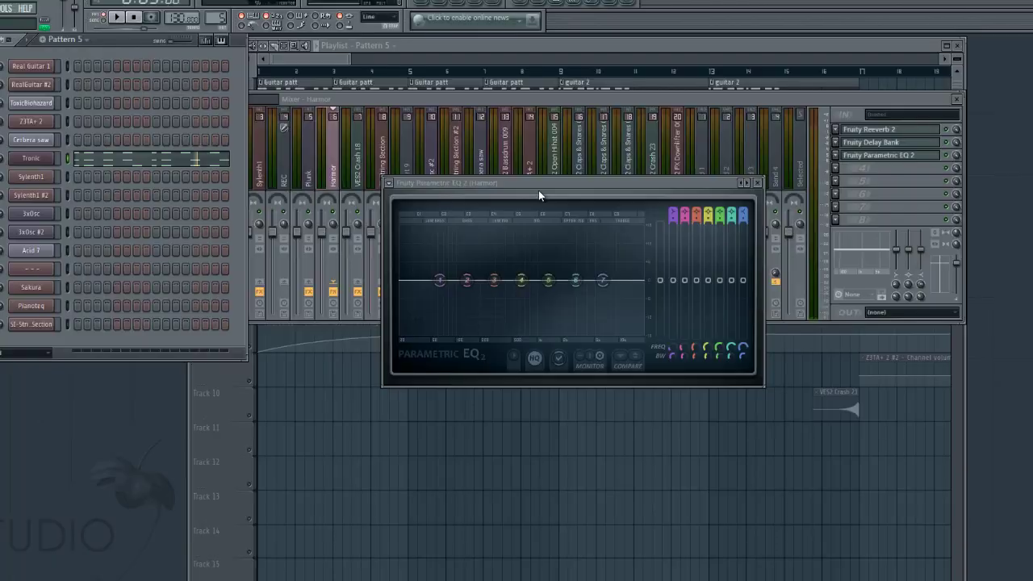
Step: Play Pattern 5 and examine the Harmor track's spectrum and the middle and upper bands in Fruity Parametric EQ 2
{"action": "left_click_drag", "start_coordinate": [543, 187], "coordinate": [501, 119]}
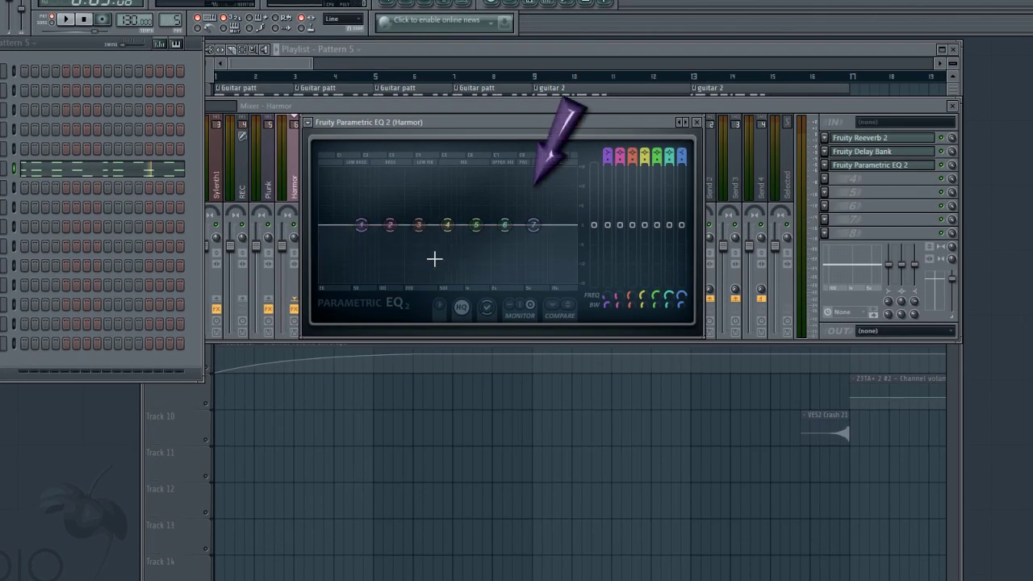
{"action": "mouse_move", "coordinate": [546, 212]}
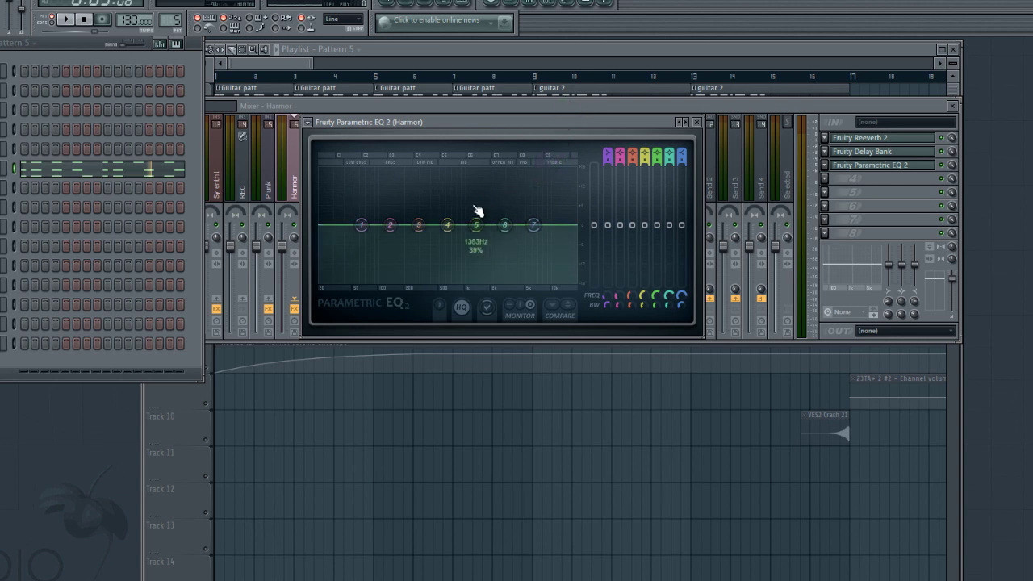
{"action": "mouse_move", "coordinate": [429, 212]}
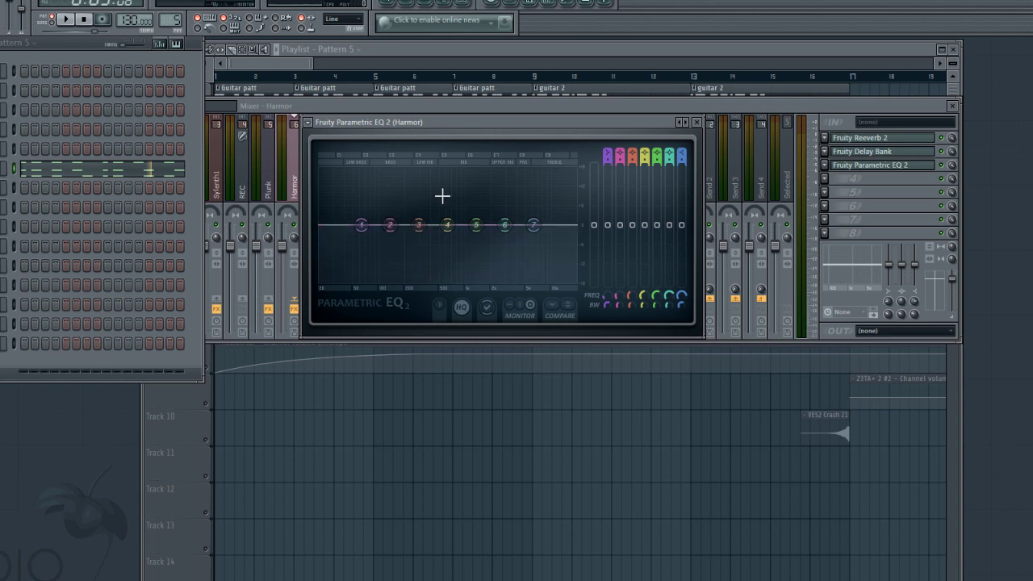
{"action": "mouse_move", "coordinate": [470, 212]}
{"action": "left_click", "coordinate": [68, 20]}
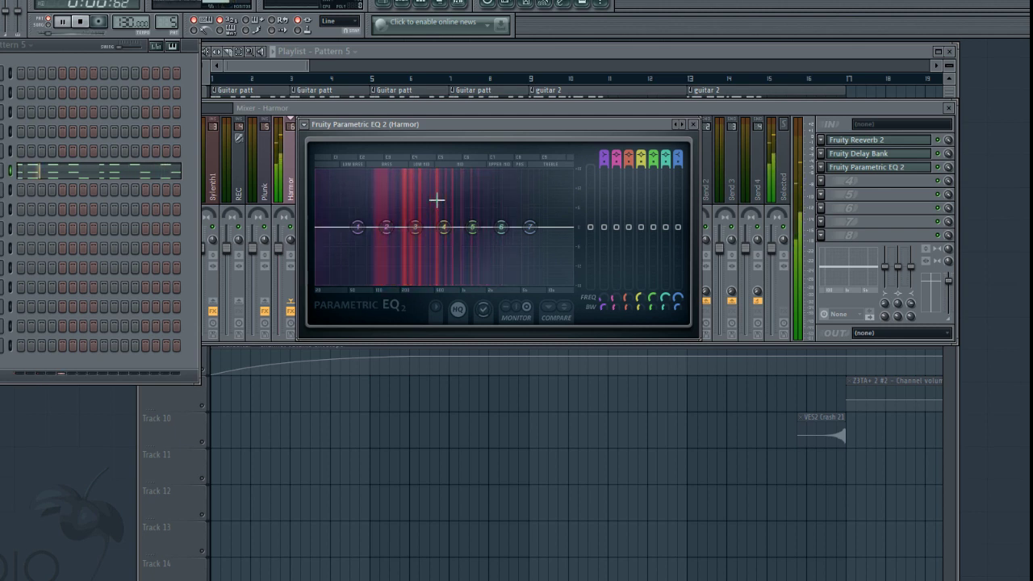
{"action": "mouse_move", "coordinate": [479, 231]}
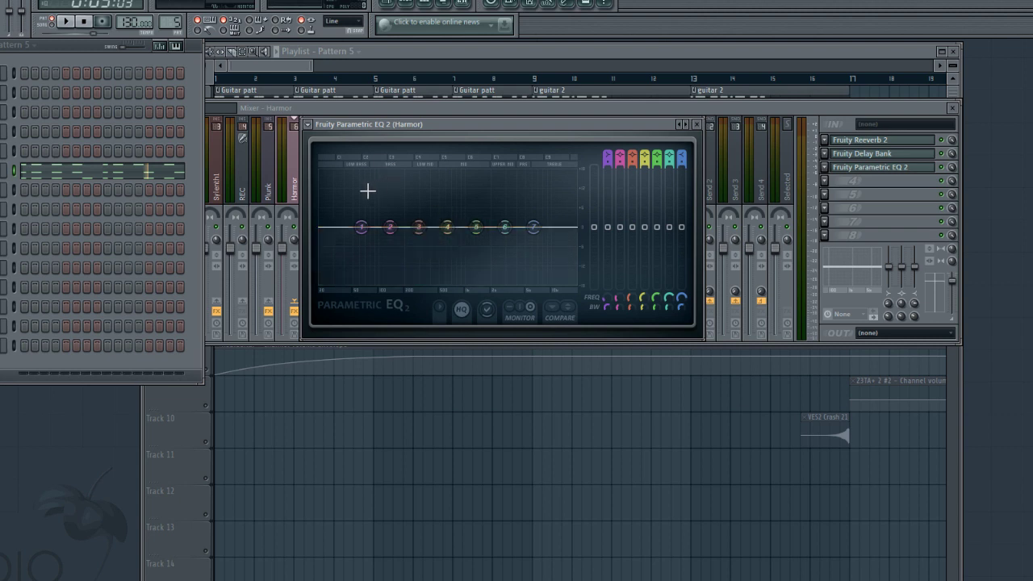
{"action": "mouse_move", "coordinate": [449, 230]}
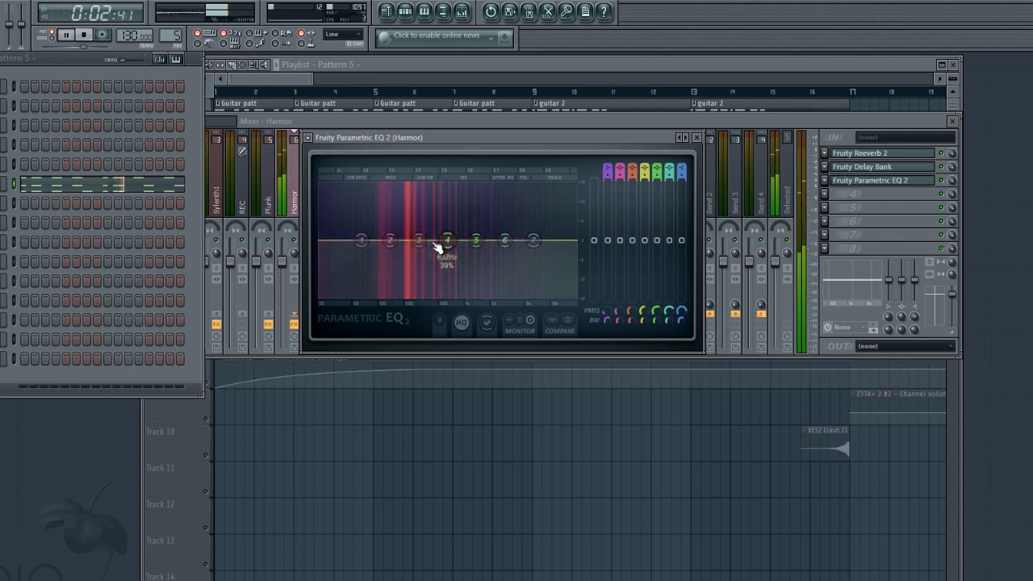
{"action": "mouse_move", "coordinate": [477, 236]}
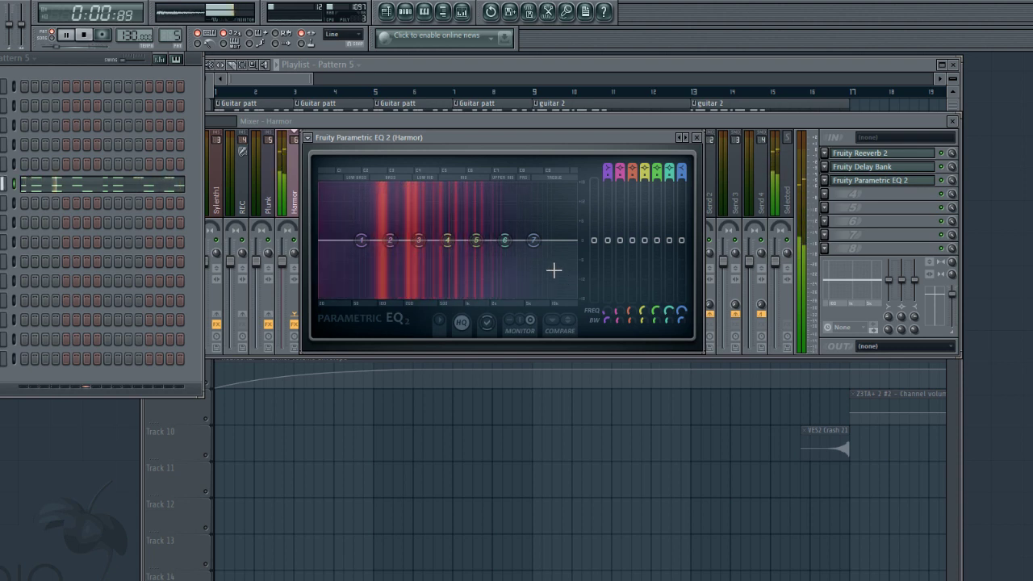
Step: Make band 7 a high cut just below 10 kHz, with its order set to Steep 8 and its gain at minimum
{"action": "mouse_move", "coordinate": [534, 254]}
{"action": "left_click_drag", "start_coordinate": [531, 251], "coordinate": [559, 279]}
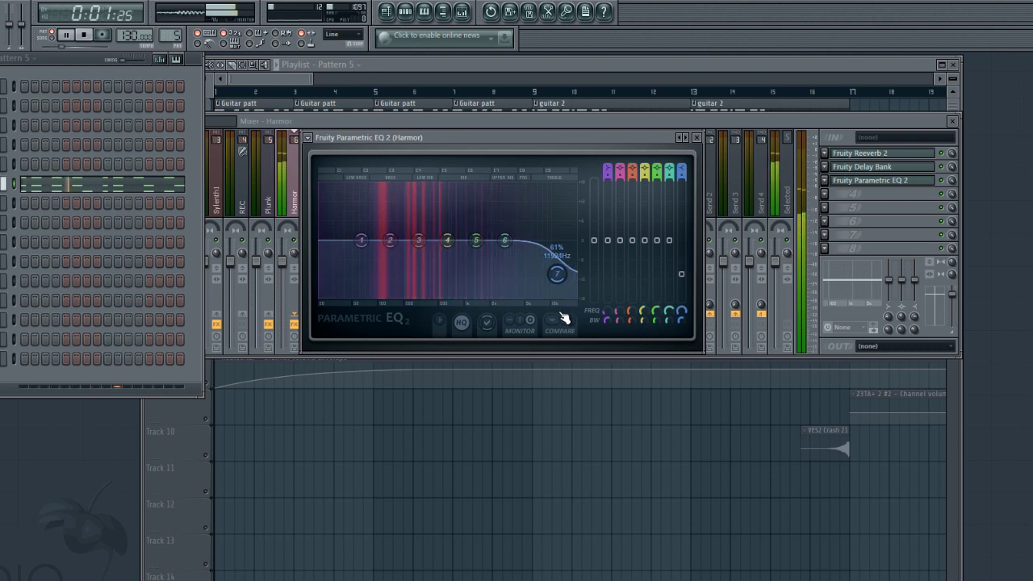
{"action": "right_click", "coordinate": [558, 278]}
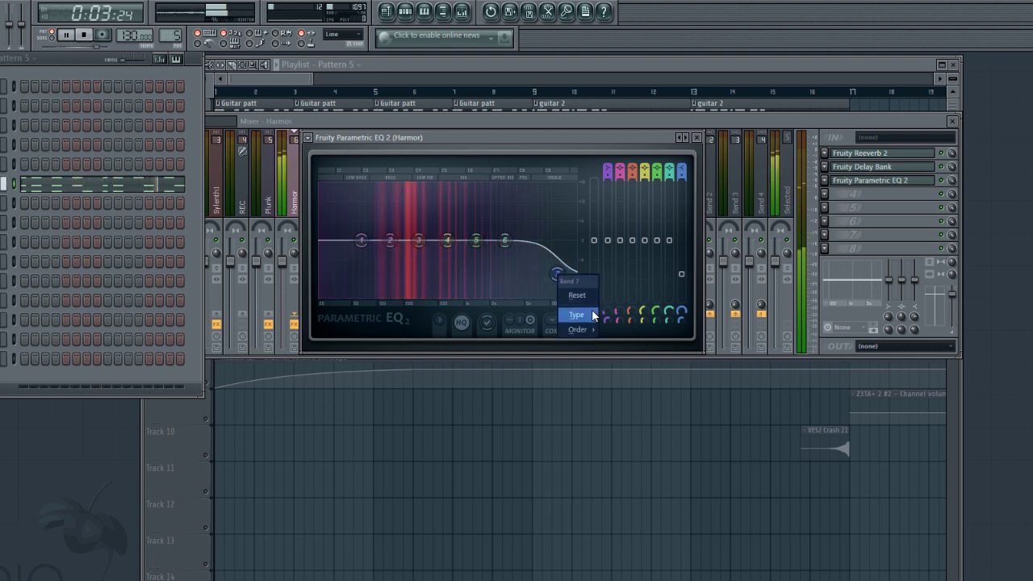
{"action": "mouse_move", "coordinate": [590, 330]}
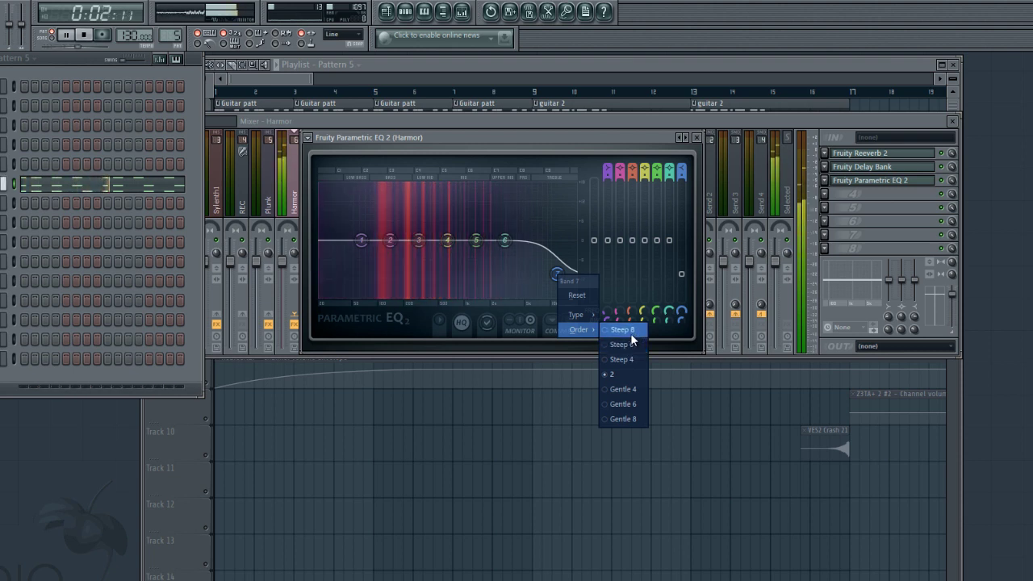
{"action": "left_click", "coordinate": [627, 333]}
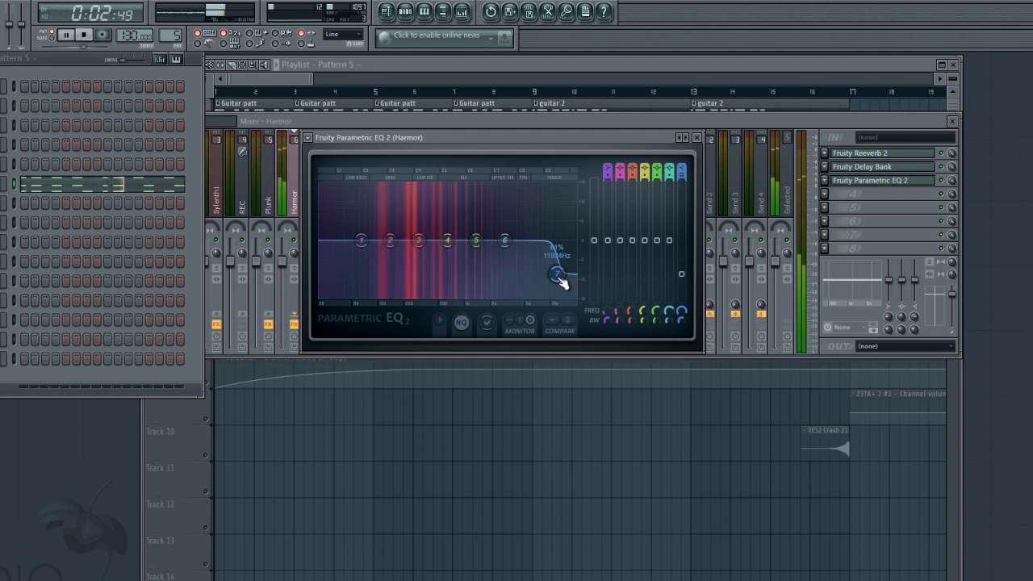
{"action": "left_click_drag", "start_coordinate": [558, 276], "coordinate": [551, 327]}
Step: Uncover the mixer's effect slots, toggle Fruity Parametric EQ 2 to compare the sound, and reopen its window
{"action": "left_click_drag", "start_coordinate": [613, 137], "coordinate": [668, 132]}
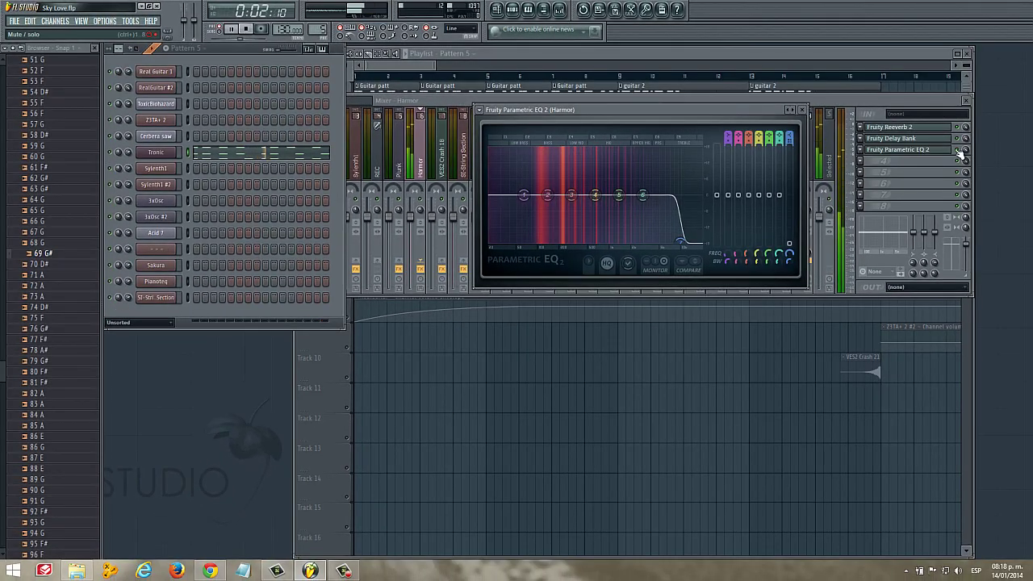
{"action": "left_click", "coordinate": [960, 152]}
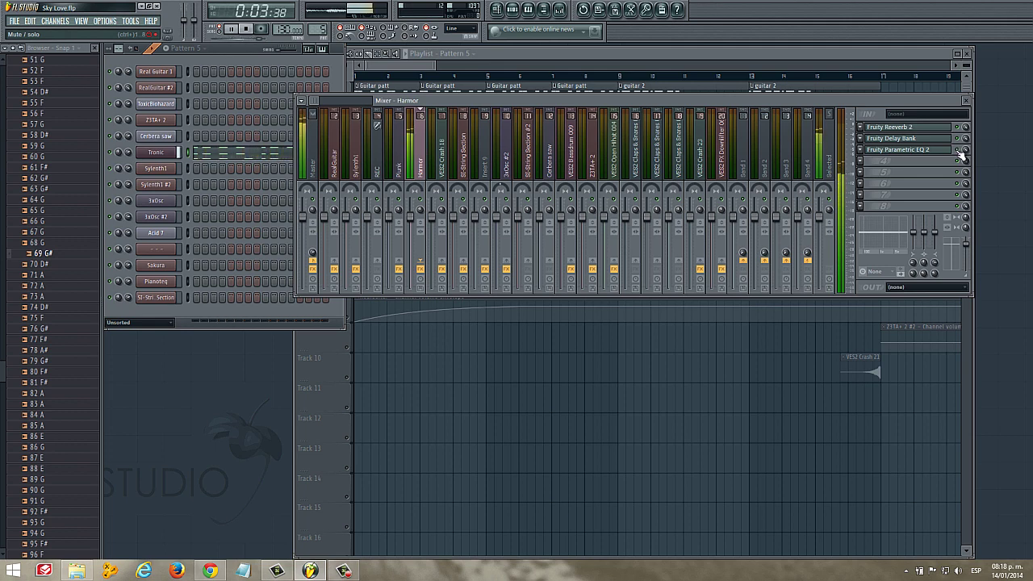
{"action": "left_click", "coordinate": [886, 154]}
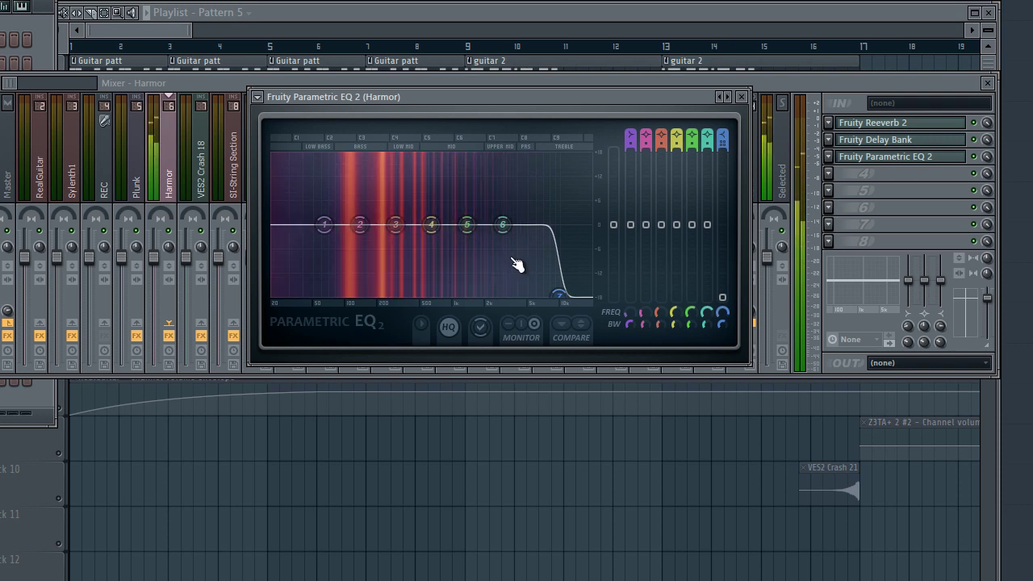
Step: Turn band 1 into a low cut just below 100 Hz, with its order set to Steep 8 and its gain at minimum
{"action": "left_click_drag", "start_coordinate": [324, 225], "coordinate": [259, 365]}
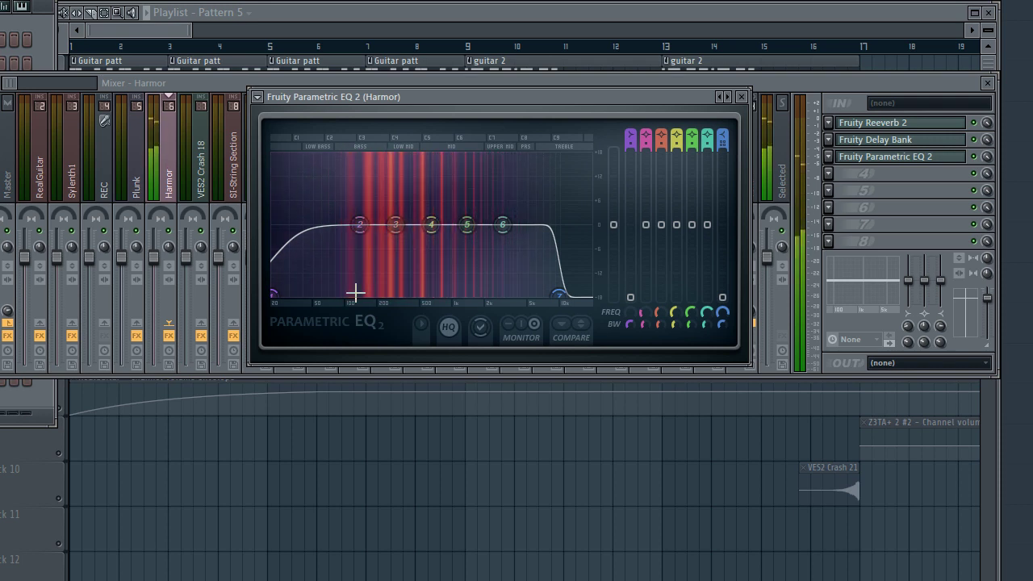
{"action": "mouse_move", "coordinate": [276, 298]}
{"action": "left_mouse_down"}
{"action": "mouse_move", "coordinate": [295, 307]}
{"action": "mouse_move", "coordinate": [287, 301]}
{"action": "left_mouse_up"}
{"action": "right_click", "coordinate": [287, 301]}
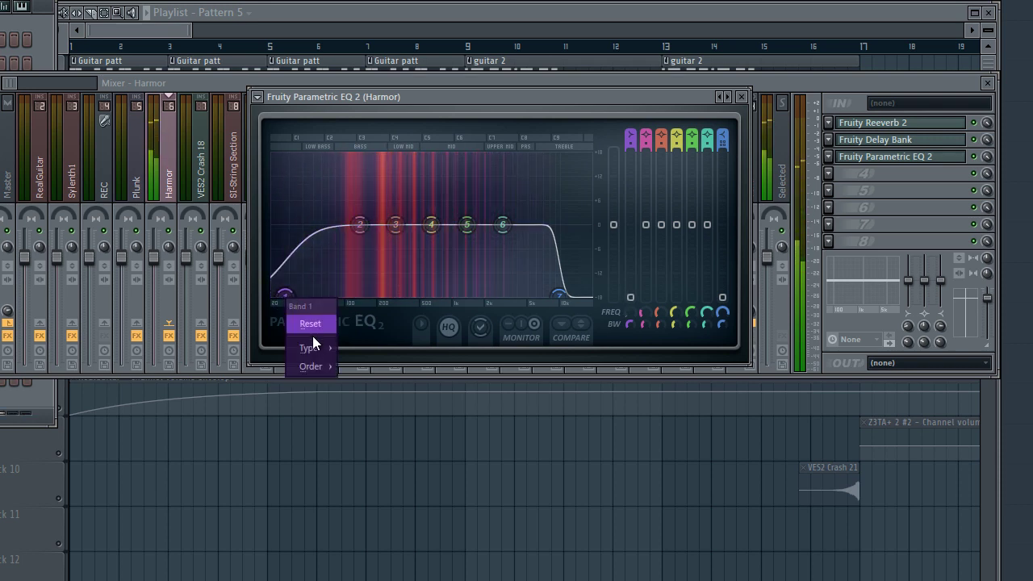
{"action": "mouse_move", "coordinate": [321, 364]}
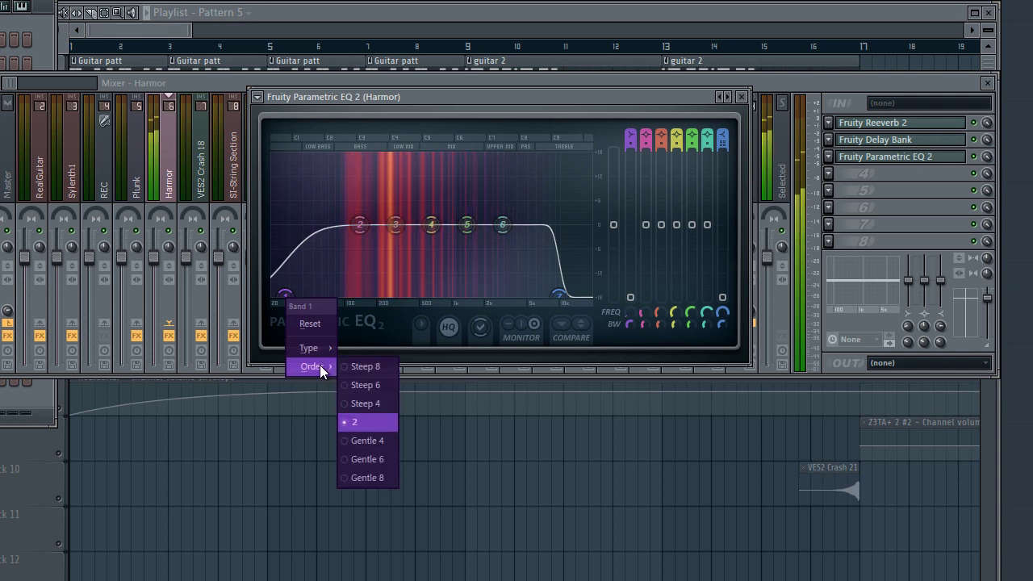
{"action": "left_click", "coordinate": [378, 369]}
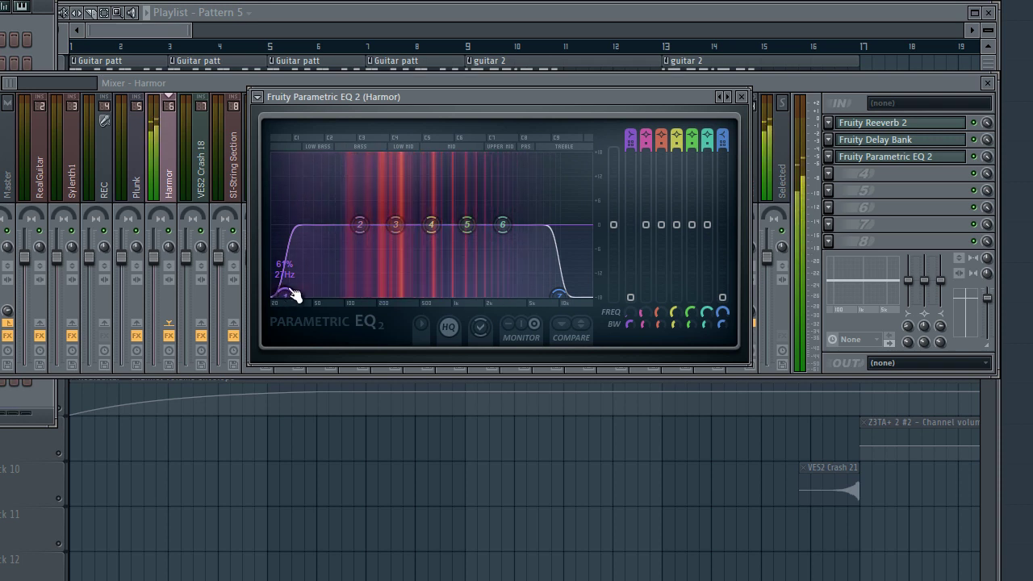
{"action": "left_click_drag", "start_coordinate": [286, 302], "coordinate": [272, 313]}
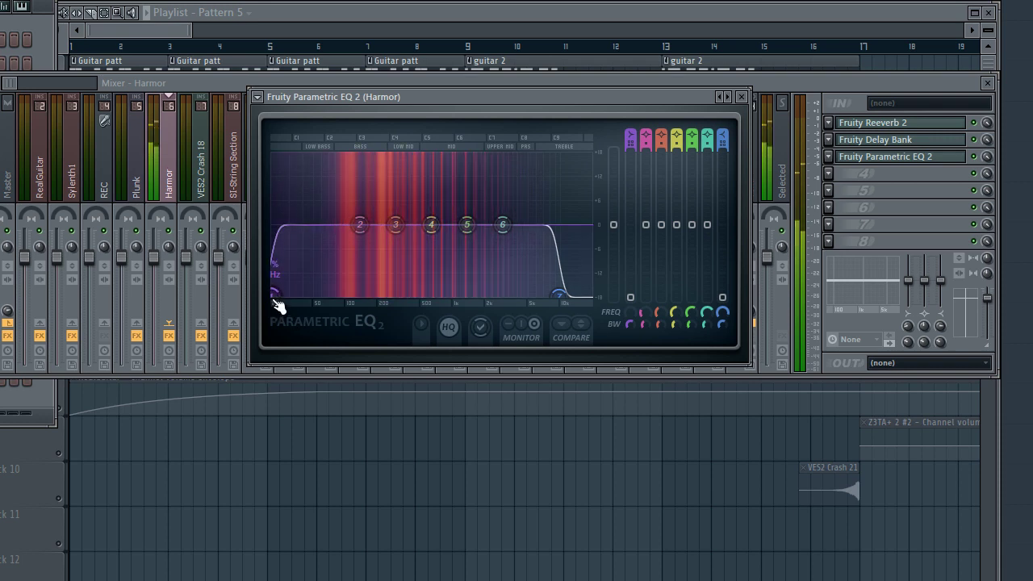
{"action": "left_click_drag", "start_coordinate": [277, 302], "coordinate": [365, 347]}
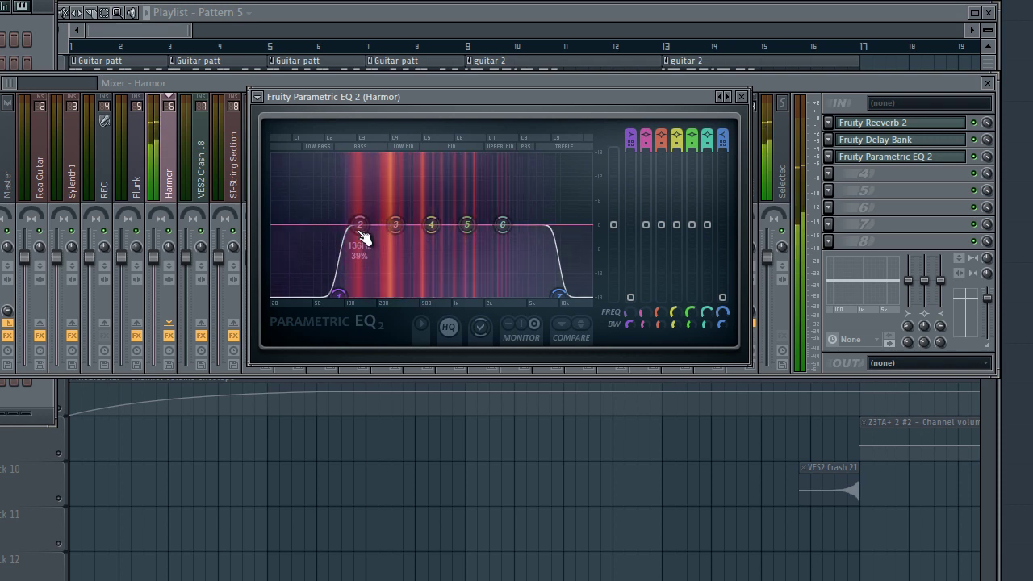
Step: Move band 2 to 108 Hz, boost it slightly and narrow its bandwidth to a tighter peak
{"action": "mouse_move", "coordinate": [363, 222]}
{"action": "left_mouse_down"}
{"action": "mouse_move", "coordinate": [358, 145]}
{"action": "mouse_move", "coordinate": [355, 237]}
{"action": "left_mouse_up"}
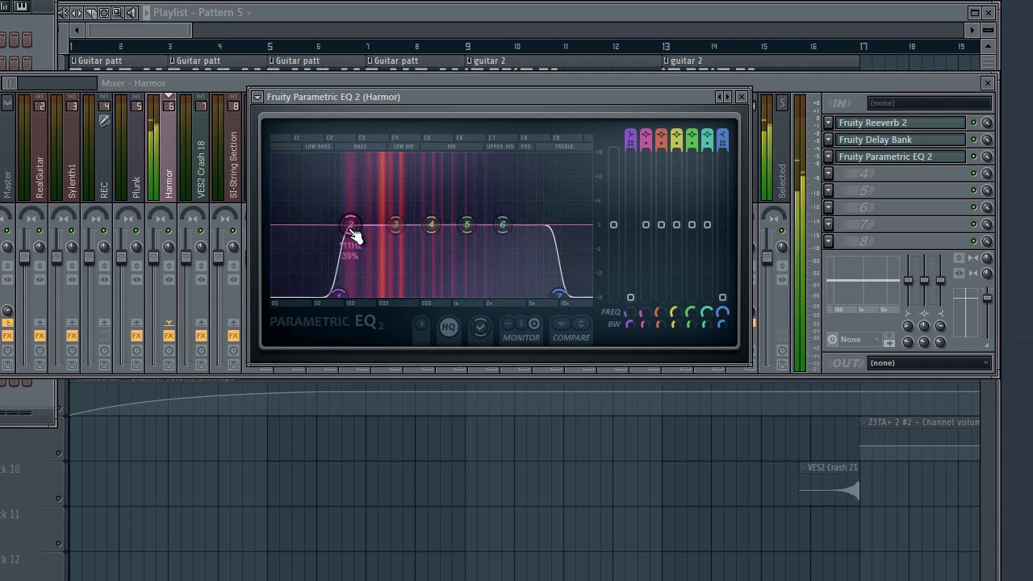
{"action": "left_click_drag", "start_coordinate": [355, 234], "coordinate": [350, 213]}
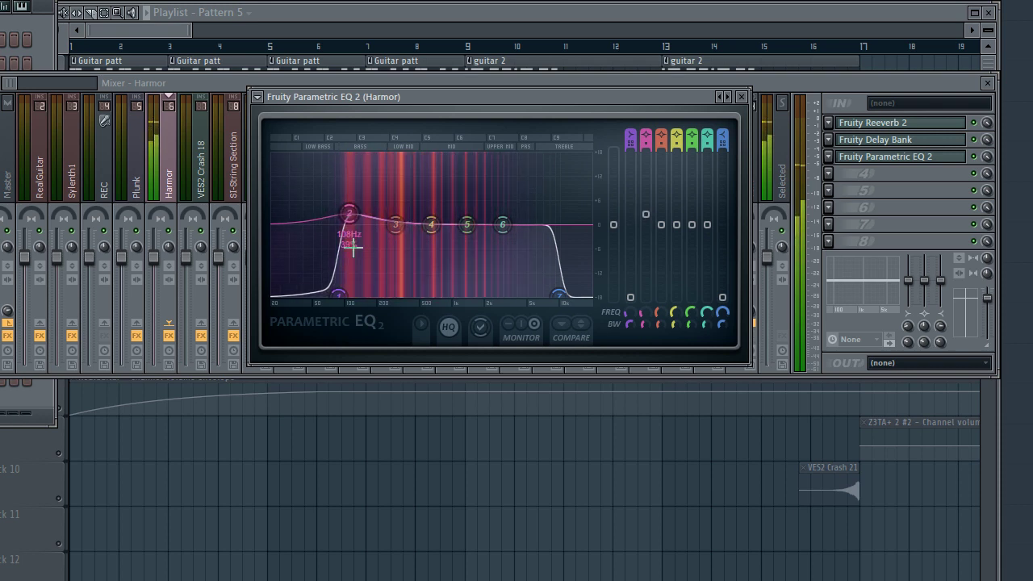
{"action": "scroll", "coordinate": [338, 295], "scroll_direction": "up", "scroll_amount": 3}
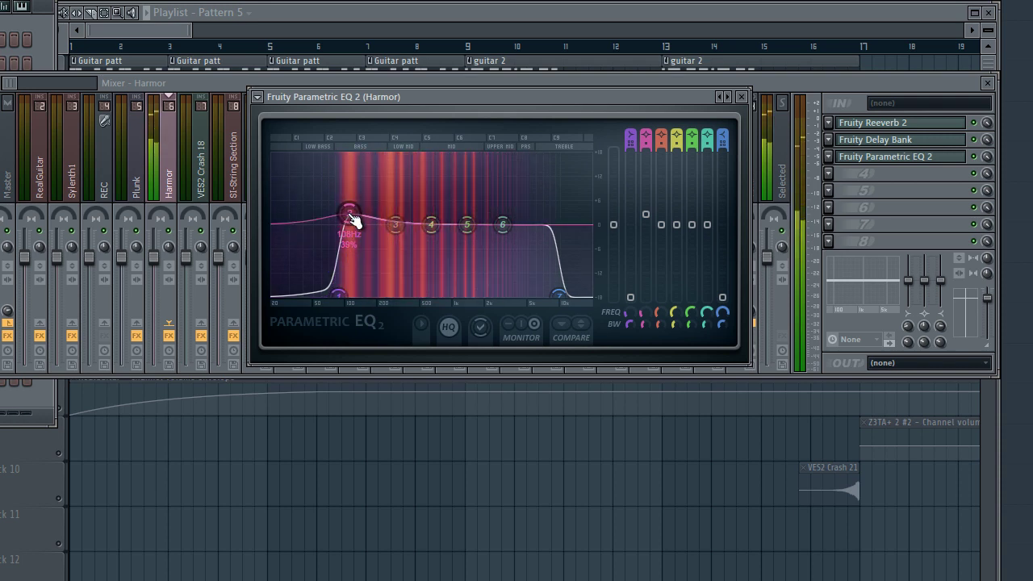
{"action": "scroll", "coordinate": [356, 221], "scroll_direction": "down", "scroll_amount": 5}
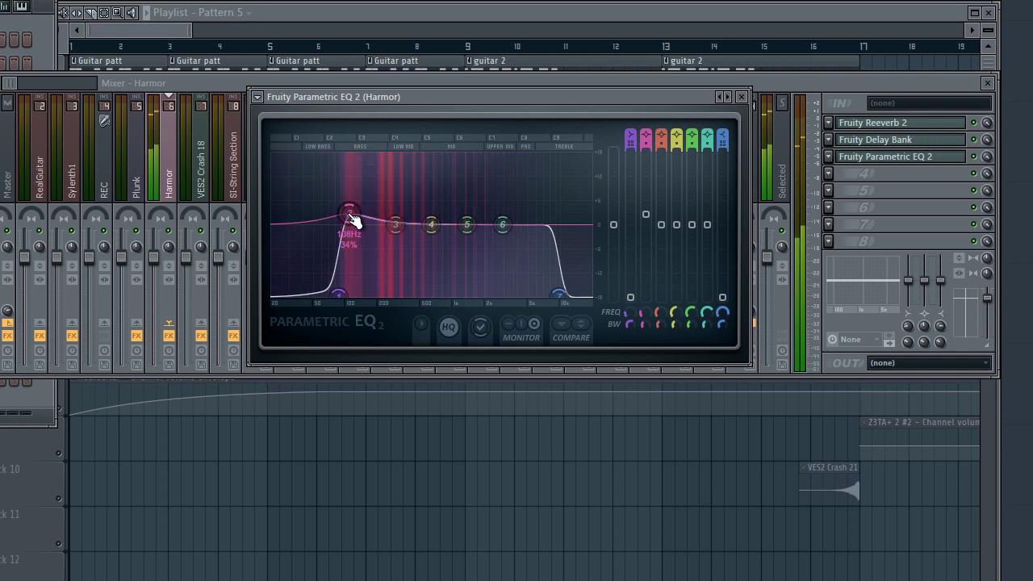
{"action": "scroll", "coordinate": [355, 220], "scroll_direction": "down", "scroll_amount": 10}
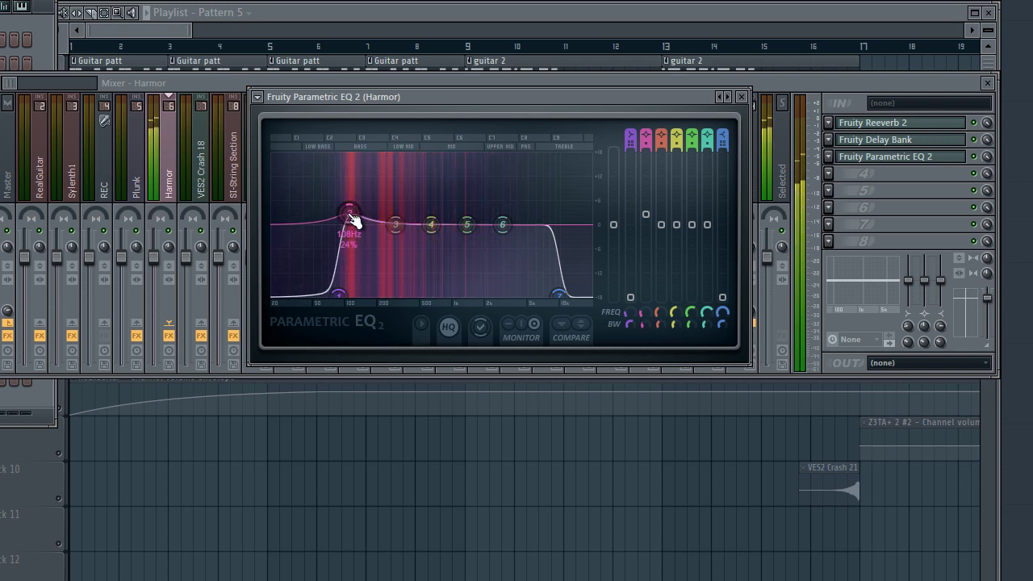
{"action": "scroll", "coordinate": [355, 220], "scroll_direction": "down", "scroll_amount": 10}
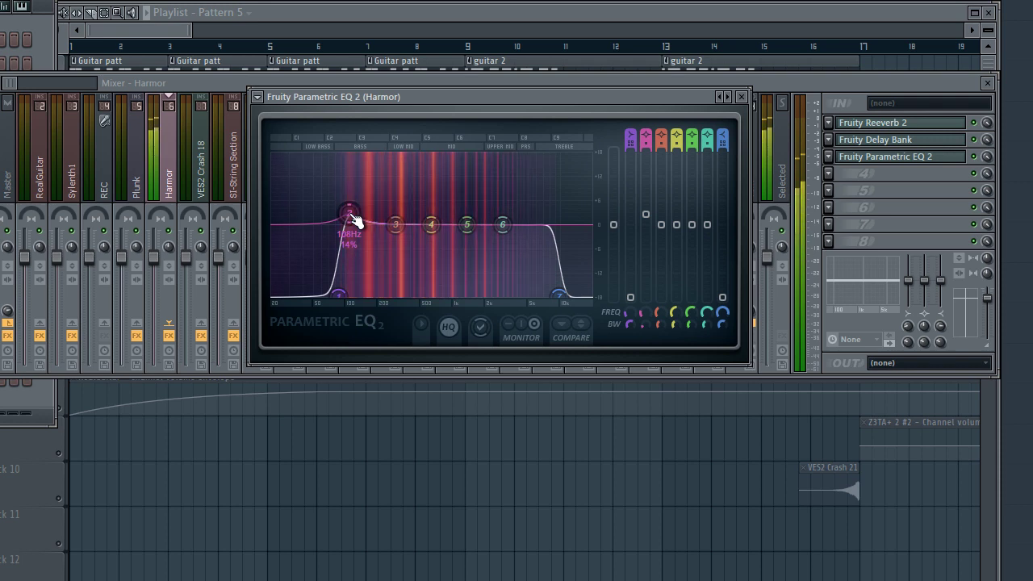
{"action": "scroll", "coordinate": [355, 220], "scroll_direction": "down", "scroll_amount": 5}
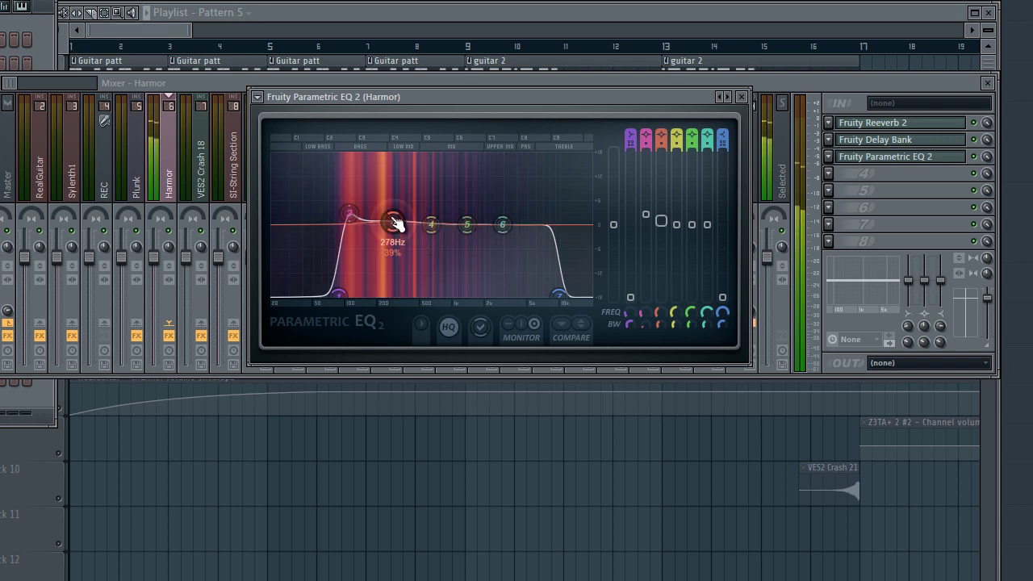
Step: Sweep band 3's gain by ear, settle it at 257 Hz with a slight boost, and narrow its bandwidth to a sharp peak
{"action": "left_click_drag", "start_coordinate": [396, 222], "coordinate": [396, 161]}
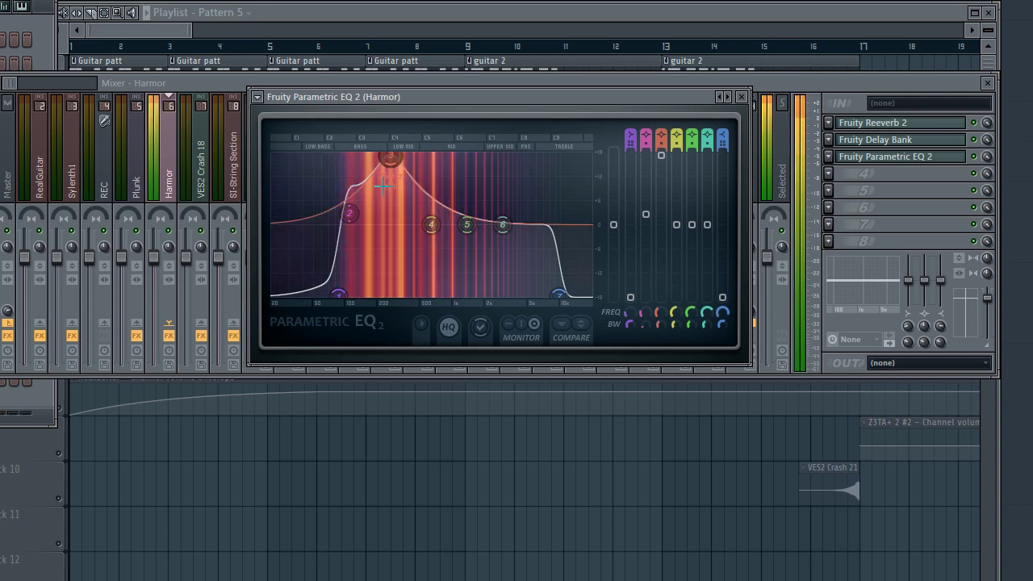
{"action": "left_click_drag", "start_coordinate": [395, 166], "coordinate": [391, 287]}
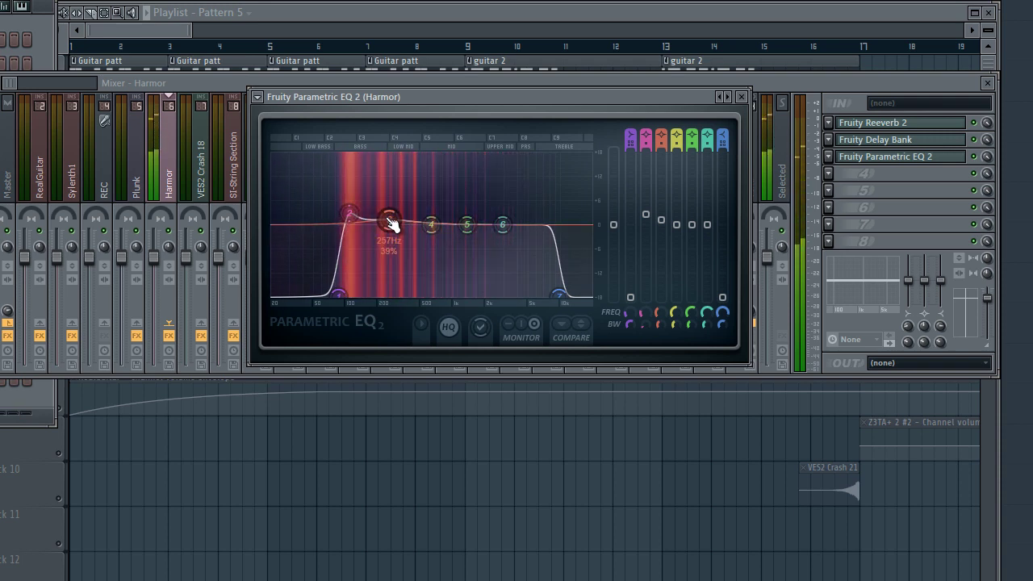
{"action": "left_click_drag", "start_coordinate": [390, 224], "coordinate": [393, 202]}
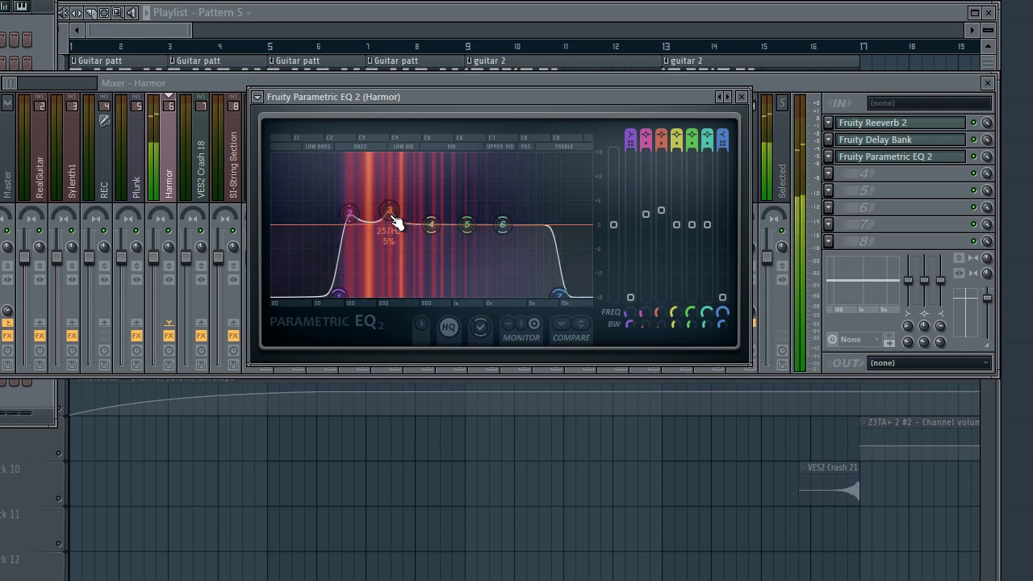
{"action": "scroll", "coordinate": [396, 224], "scroll_direction": "up", "scroll_amount": 1}
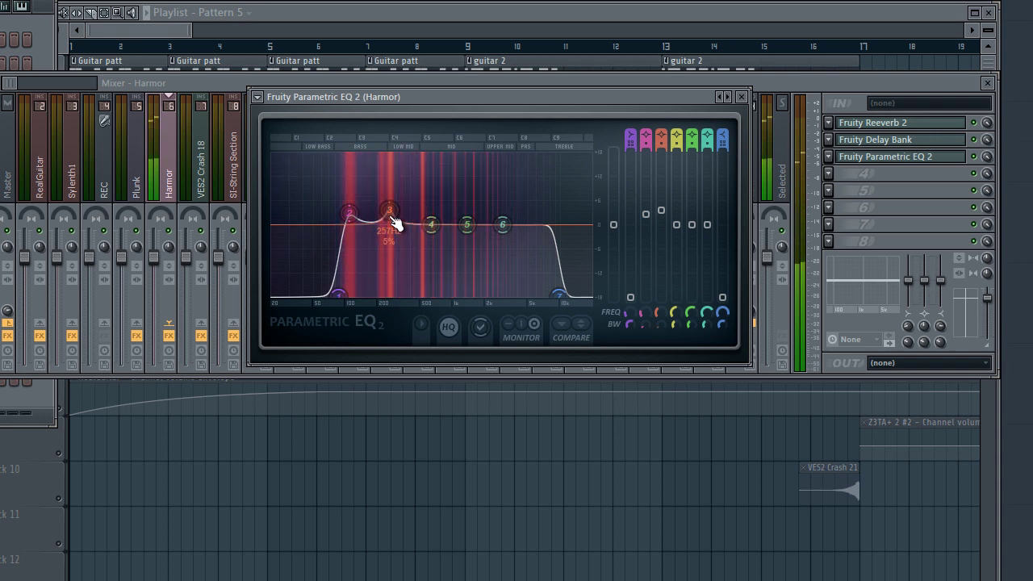
{"action": "scroll", "coordinate": [395, 223], "scroll_direction": "down", "scroll_amount": 1}
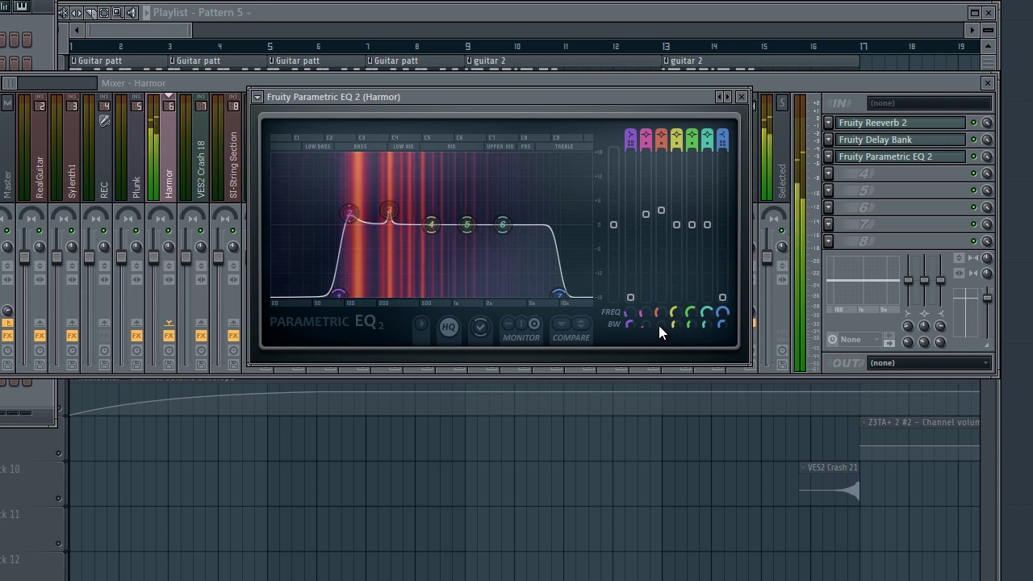
{"action": "mouse_move", "coordinate": [658, 326]}
{"action": "left_mouse_down"}
{"action": "mouse_move", "coordinate": [671, 278]}
{"action": "mouse_move", "coordinate": [664, 324]}
{"action": "left_mouse_up"}
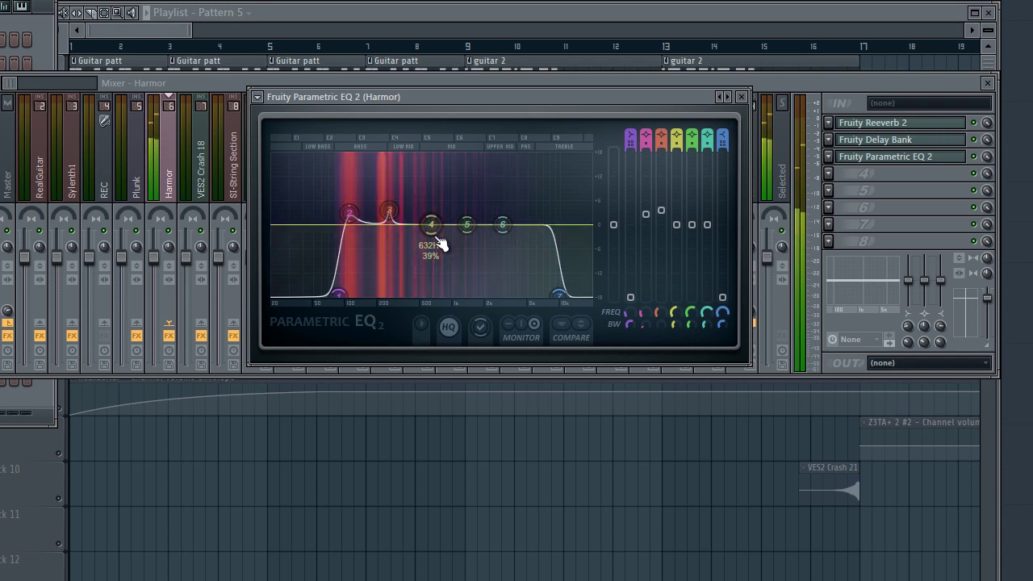
{"action": "scroll", "coordinate": [389, 225], "scroll_direction": "up", "scroll_amount": 10}
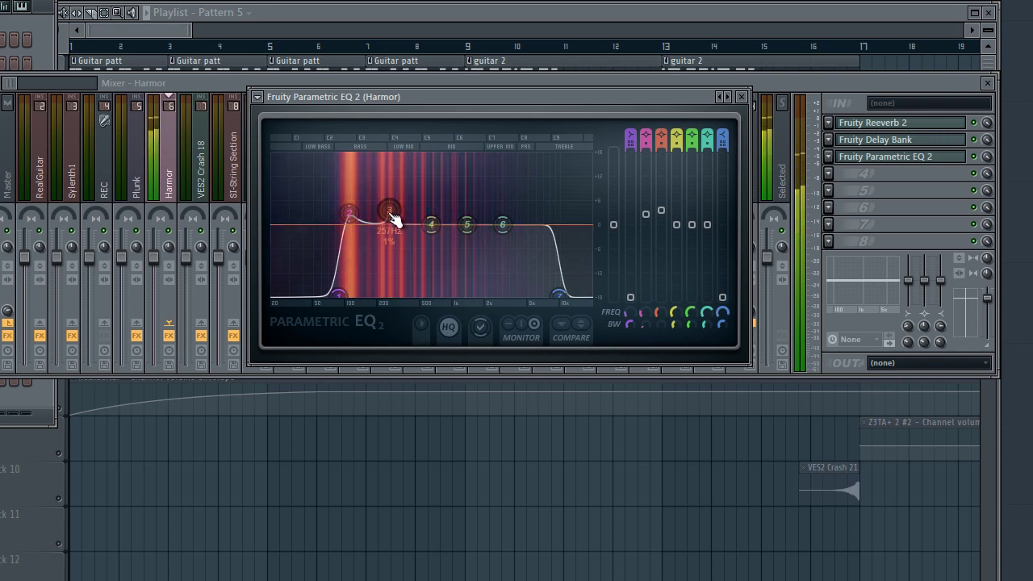
{"action": "scroll", "coordinate": [388, 224], "scroll_direction": "down", "scroll_amount": 10}
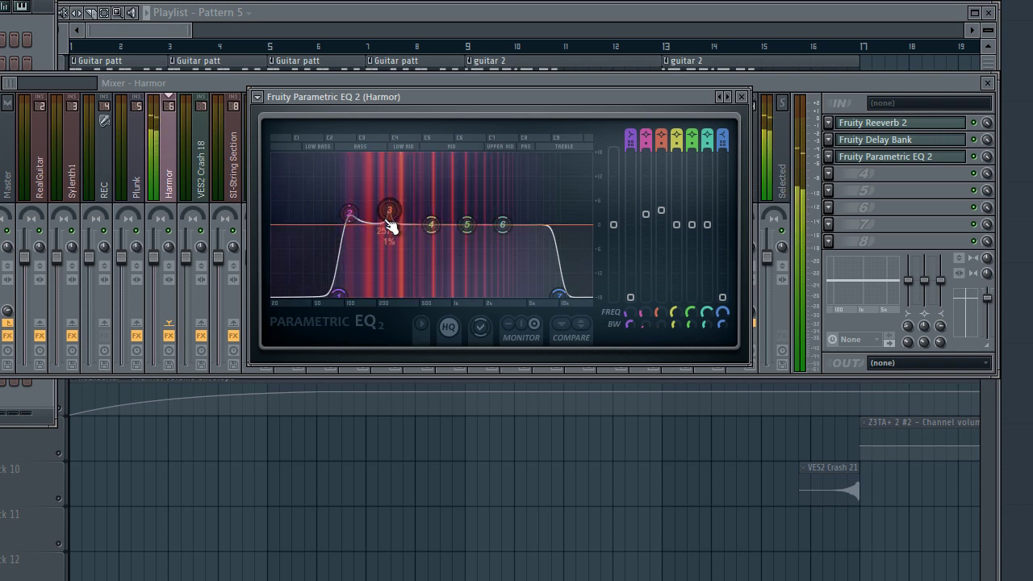
{"action": "scroll", "coordinate": [390, 224], "scroll_direction": "down", "scroll_amount": 3}
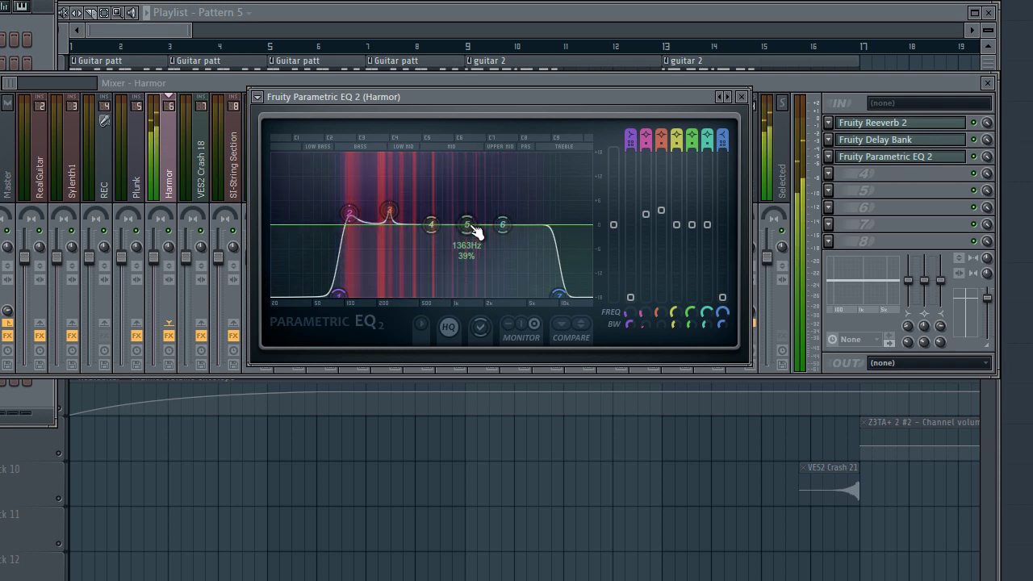
Step: Try boosting band 5 at 1518 Hz and band 4 at 817 Hz, bringing band 5 back near zero and resetting band 4
{"action": "left_click_drag", "start_coordinate": [476, 225], "coordinate": [475, 192]}
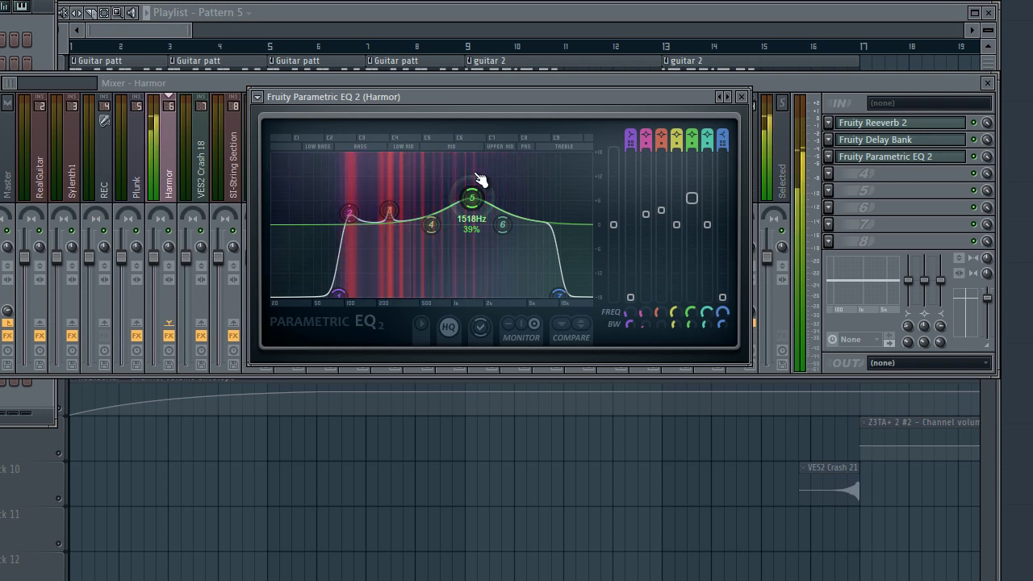
{"action": "left_click_drag", "start_coordinate": [478, 190], "coordinate": [481, 220]}
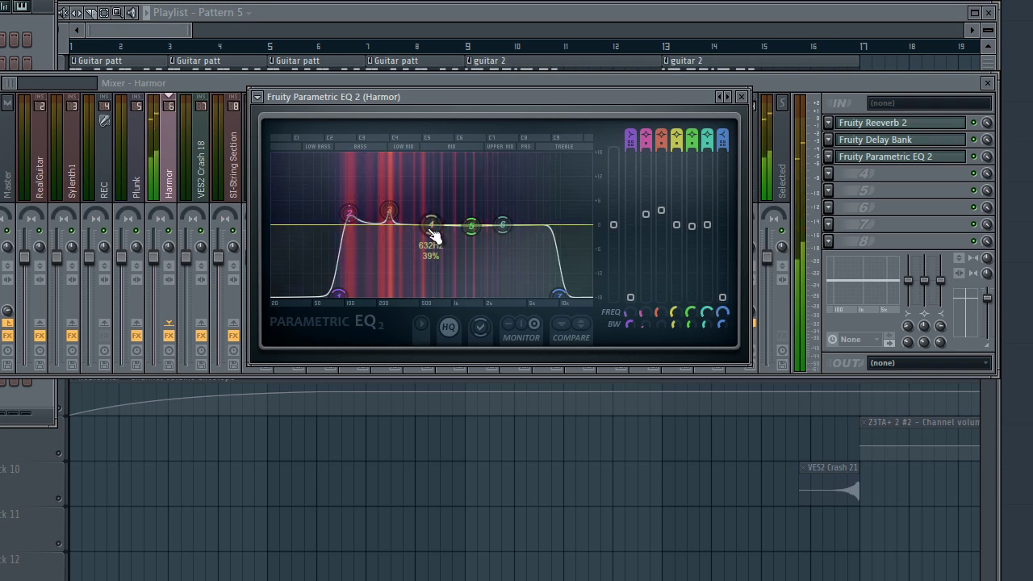
{"action": "mouse_move", "coordinate": [436, 234]}
{"action": "left_mouse_down"}
{"action": "mouse_move", "coordinate": [445, 161]}
{"action": "mouse_move", "coordinate": [457, 163]}
{"action": "mouse_move", "coordinate": [449, 220]}
{"action": "left_mouse_up"}
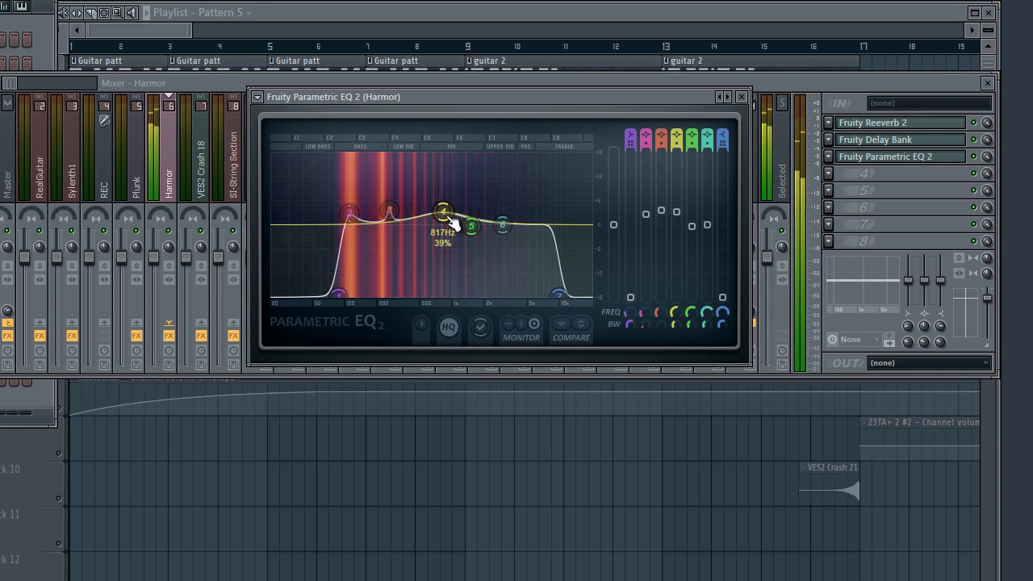
{"action": "right_click", "coordinate": [446, 218]}
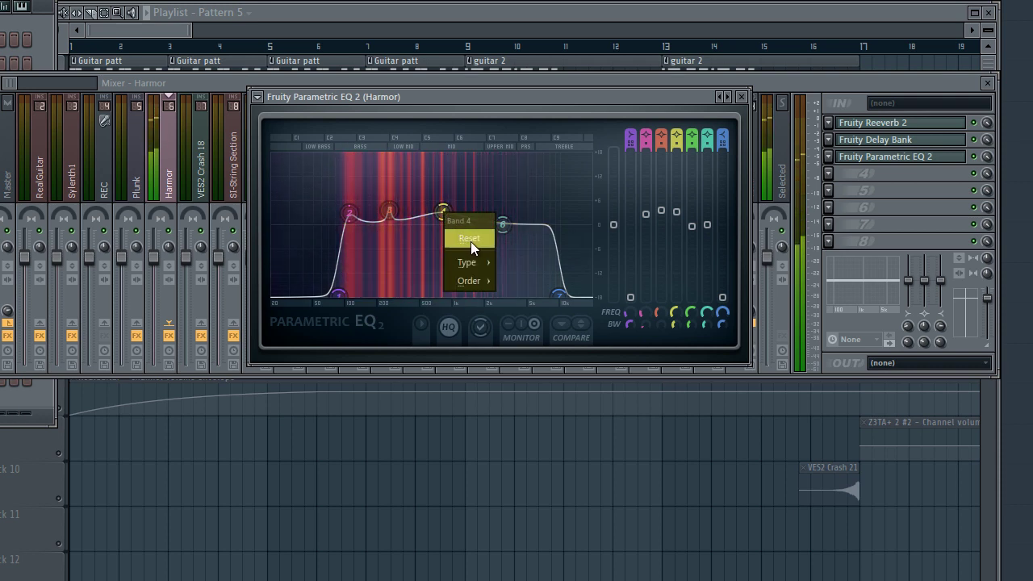
{"action": "left_click", "coordinate": [472, 242]}
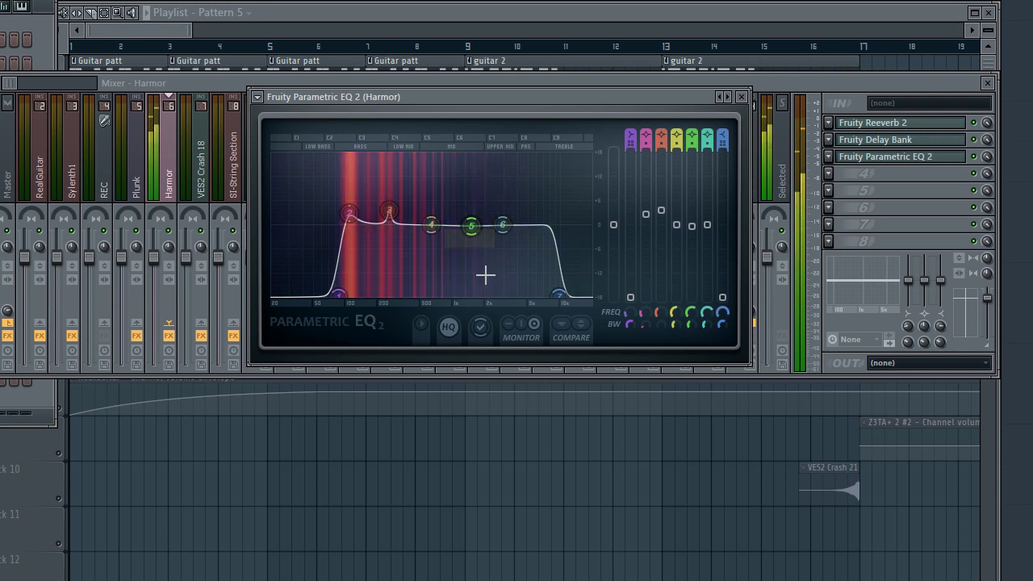
Step: Boost band 5 at 1714 Hz and narrow its bandwidth to 24%
{"action": "left_click_drag", "start_coordinate": [474, 226], "coordinate": [487, 206]}
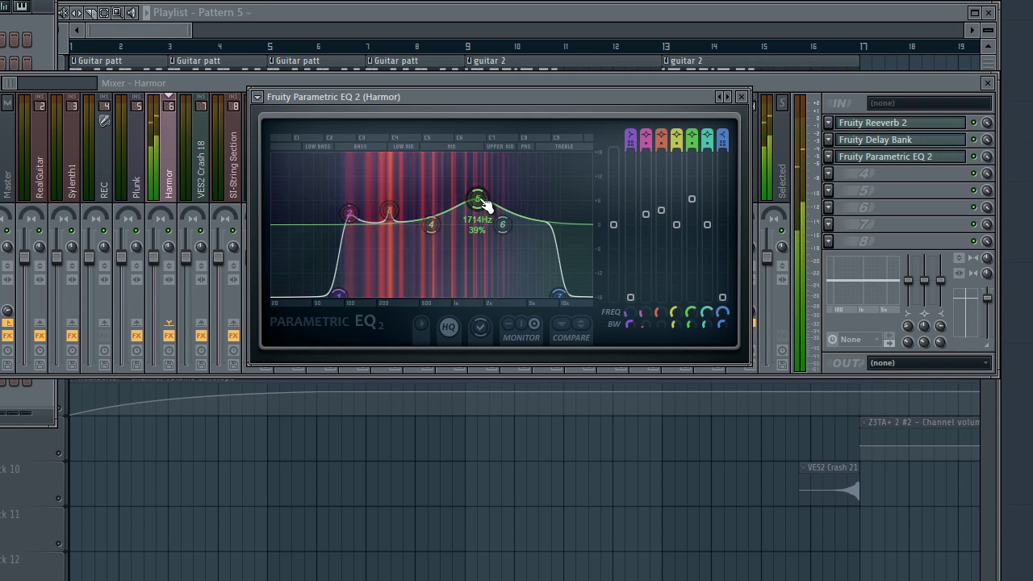
{"action": "scroll", "coordinate": [486, 206], "scroll_direction": "down", "scroll_amount": 2}
{"action": "scroll", "coordinate": [487, 206], "scroll_direction": "down", "scroll_amount": 1}
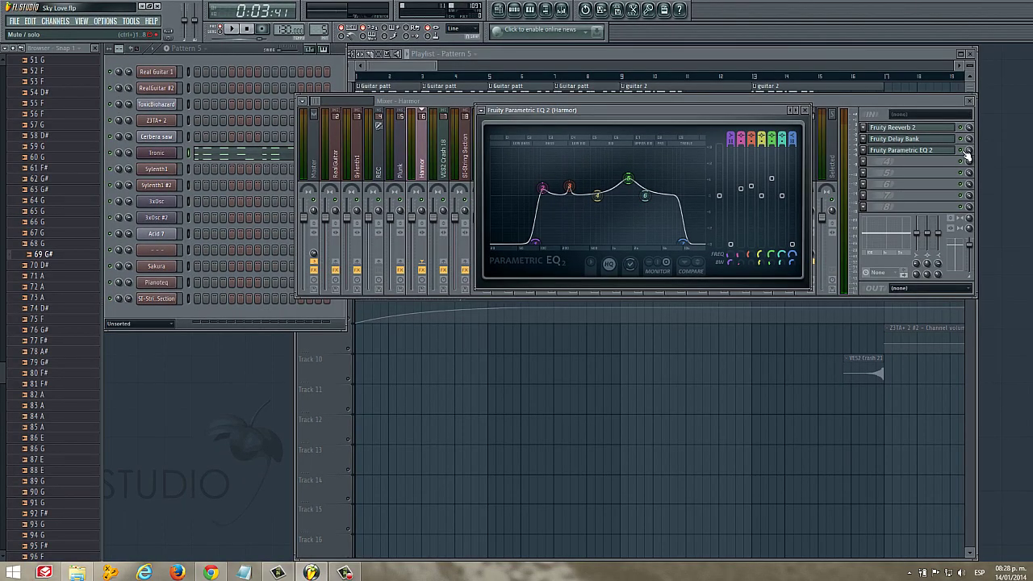
Step: Play Pattern 5 and toggle Fruity Parametric EQ 2 to compare the lead with and without equalization, reopening the EQ window
{"action": "left_click", "coordinate": [968, 153]}
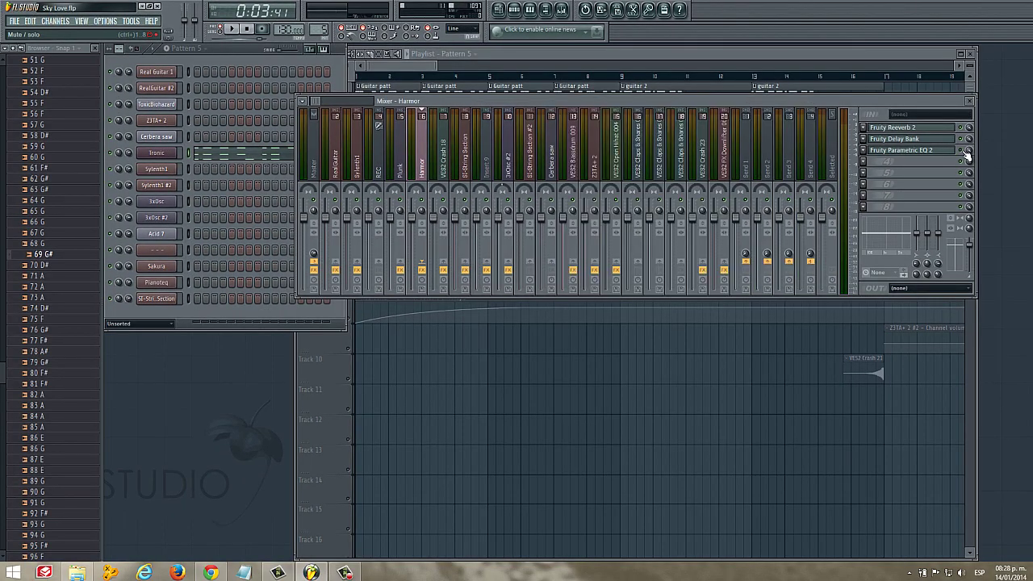
{"action": "left_click", "coordinate": [927, 154]}
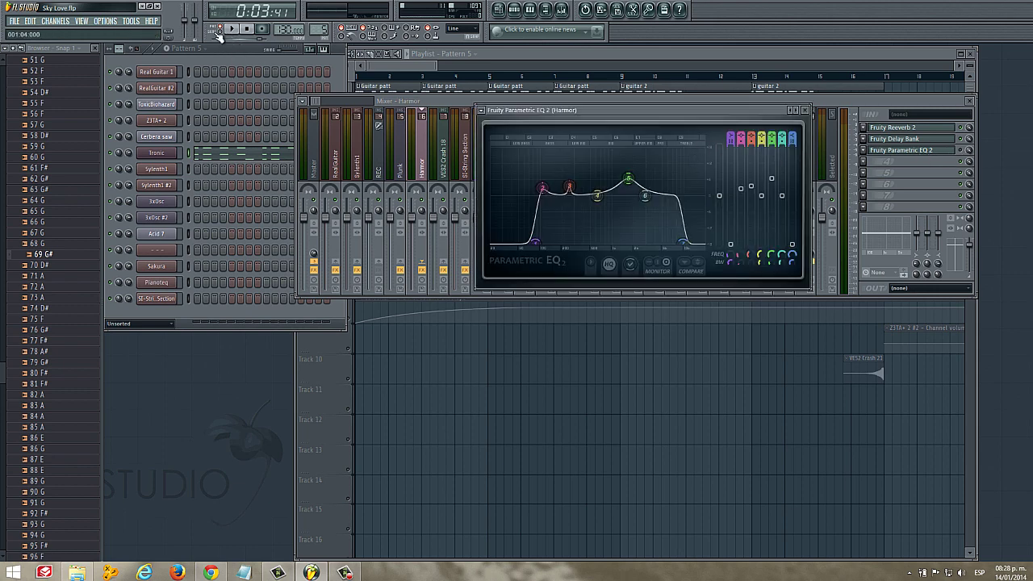
{"action": "mouse_move", "coordinate": [623, 172]}
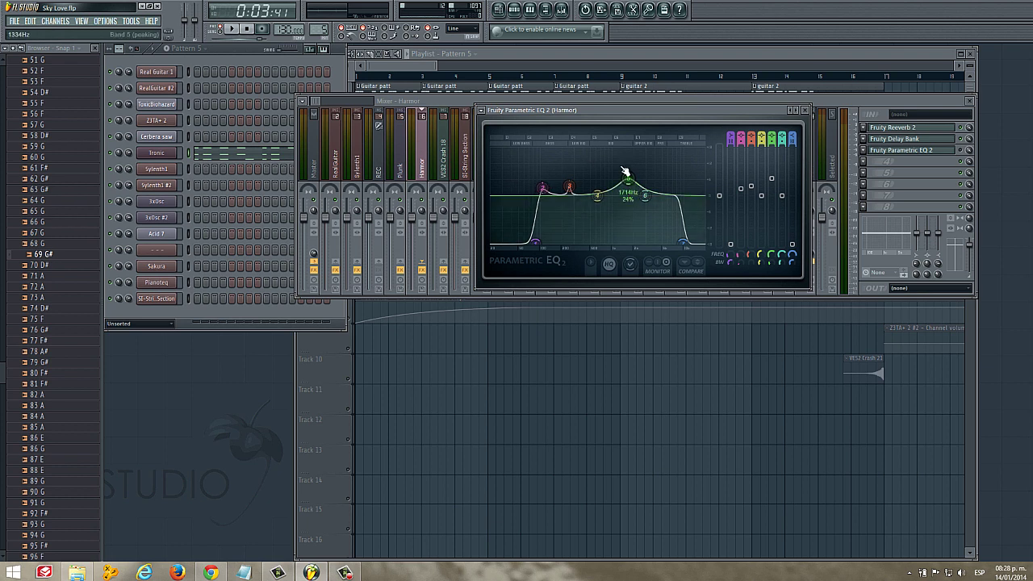
{"action": "left_click", "coordinate": [232, 31]}
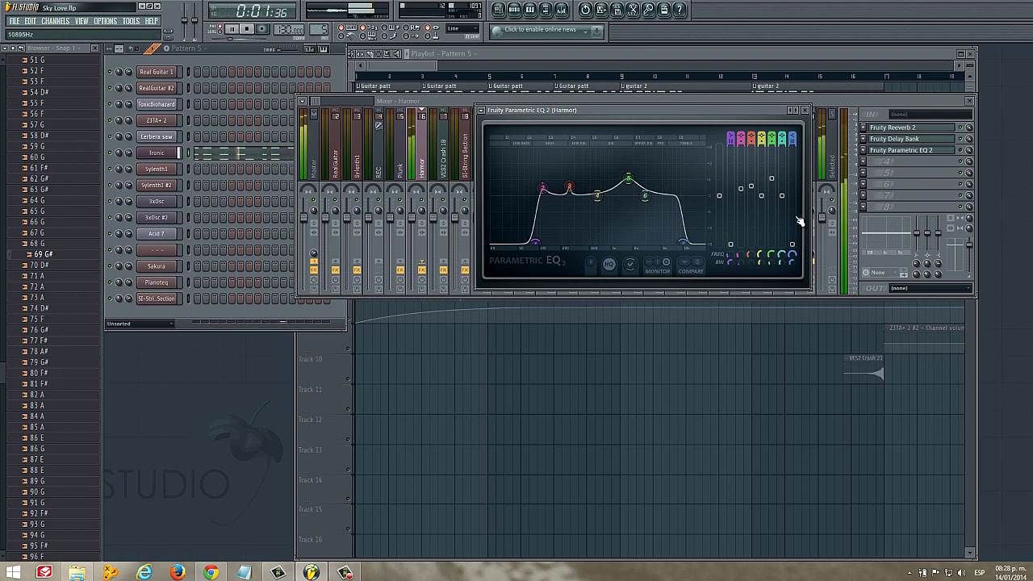
{"action": "left_click", "coordinate": [965, 153]}
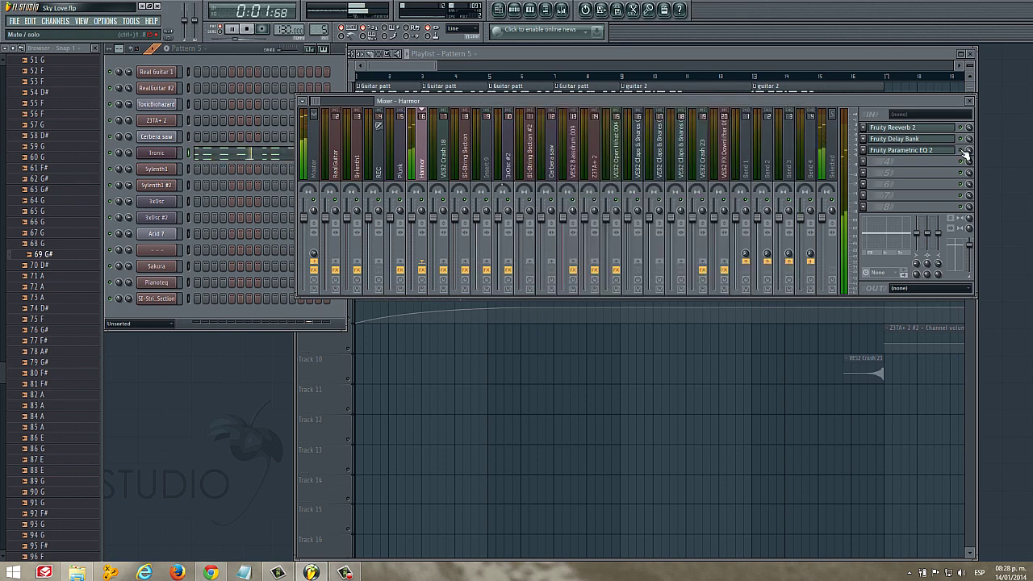
{"action": "left_click", "coordinate": [922, 155]}
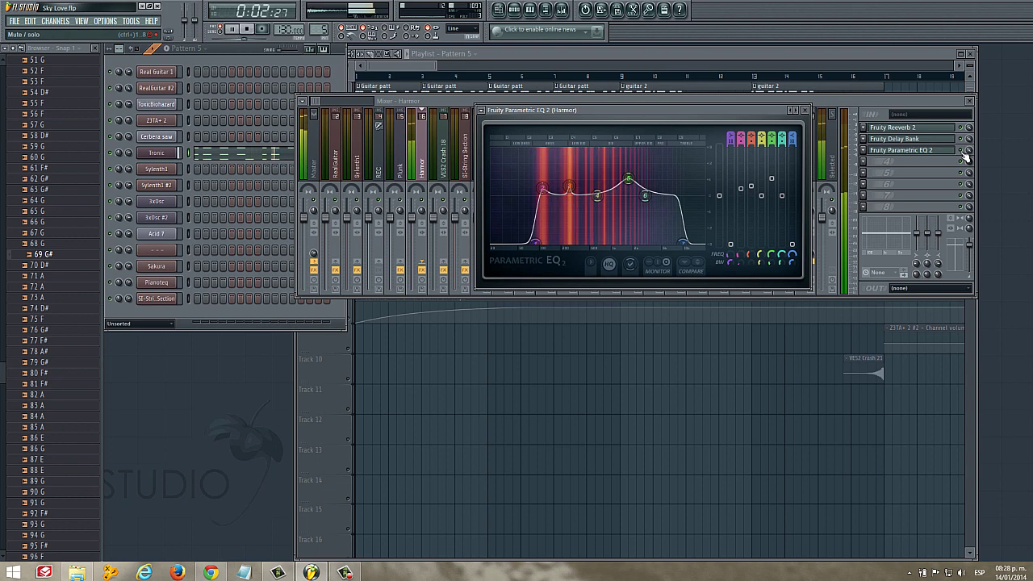
Step: Check the Fruity Delay Bank on the Harmor mixer track, close it, and reopen Fruity Parametric EQ 2 to review its curve
{"action": "key", "text": "Escape"}
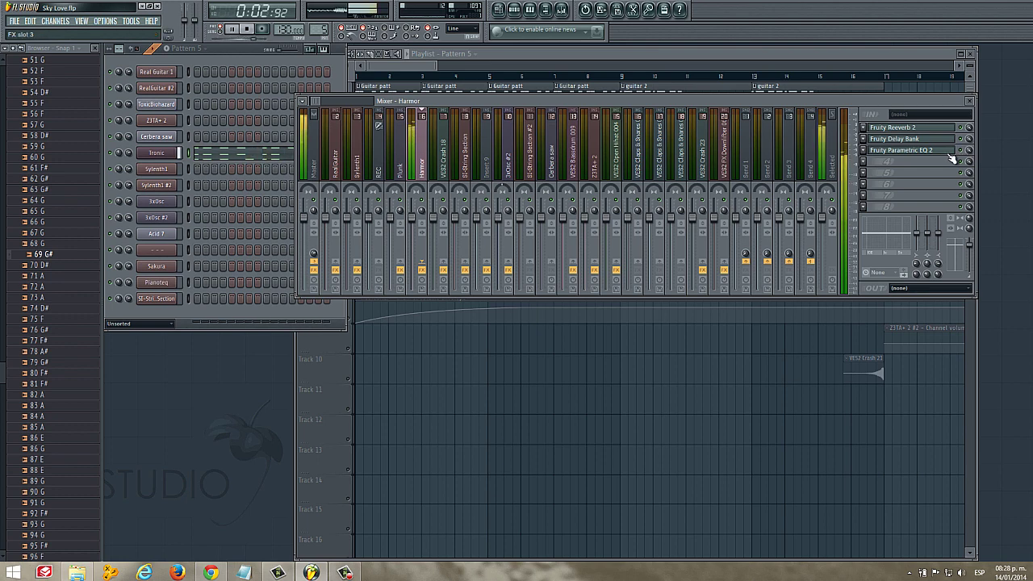
{"action": "left_click", "coordinate": [927, 152]}
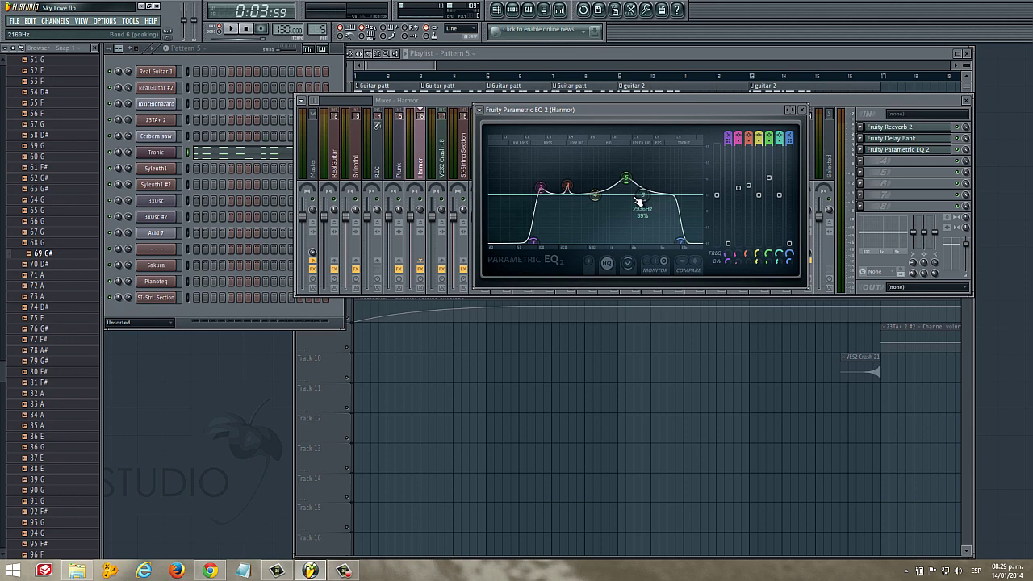
{"action": "left_click", "coordinate": [916, 140]}
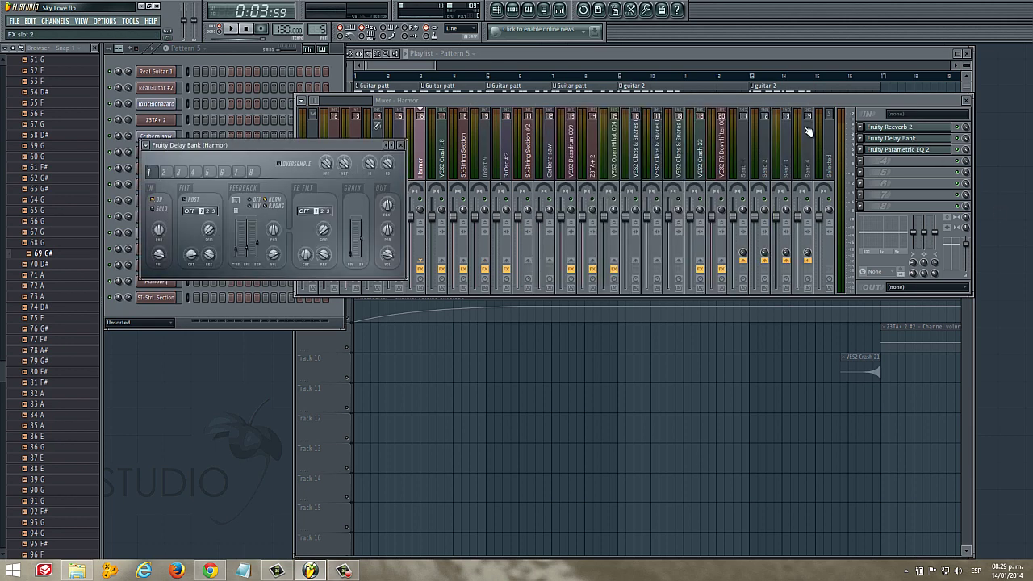
{"action": "left_click", "coordinate": [408, 143]}
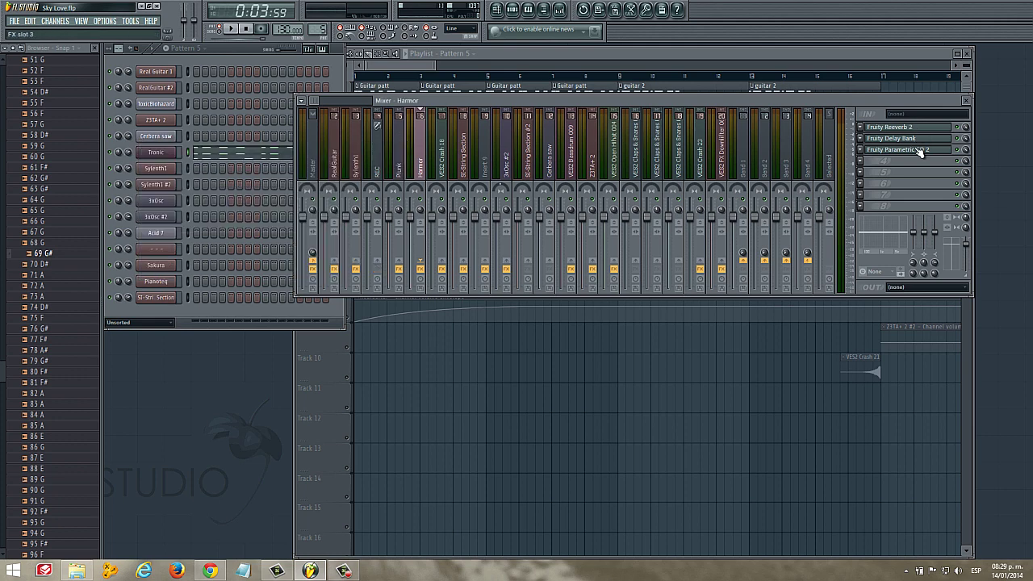
{"action": "left_click", "coordinate": [909, 154]}
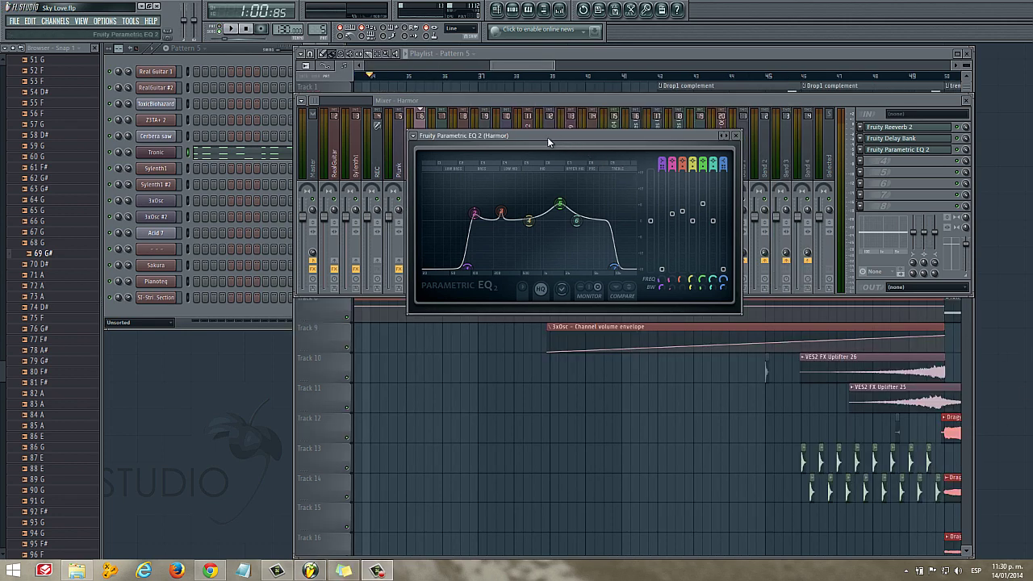
{"action": "left_click_drag", "start_coordinate": [548, 137], "coordinate": [579, 119]}
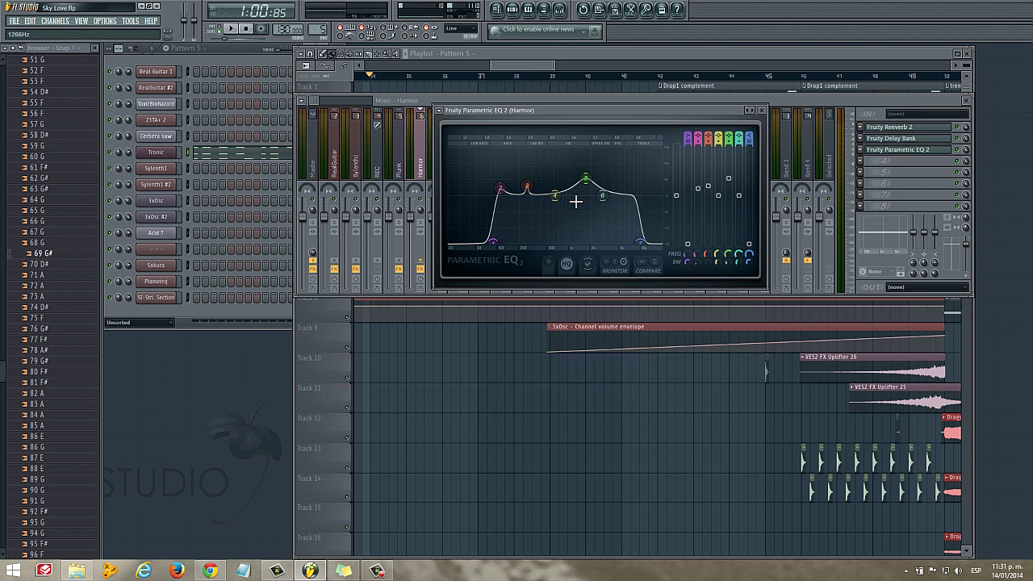
Step: Play the full song from about bar 34 and follow the Playlist arrangement toward the Drop1 complement clips
{"action": "left_click", "coordinate": [230, 28]}
{"action": "left_click", "coordinate": [501, 66]}
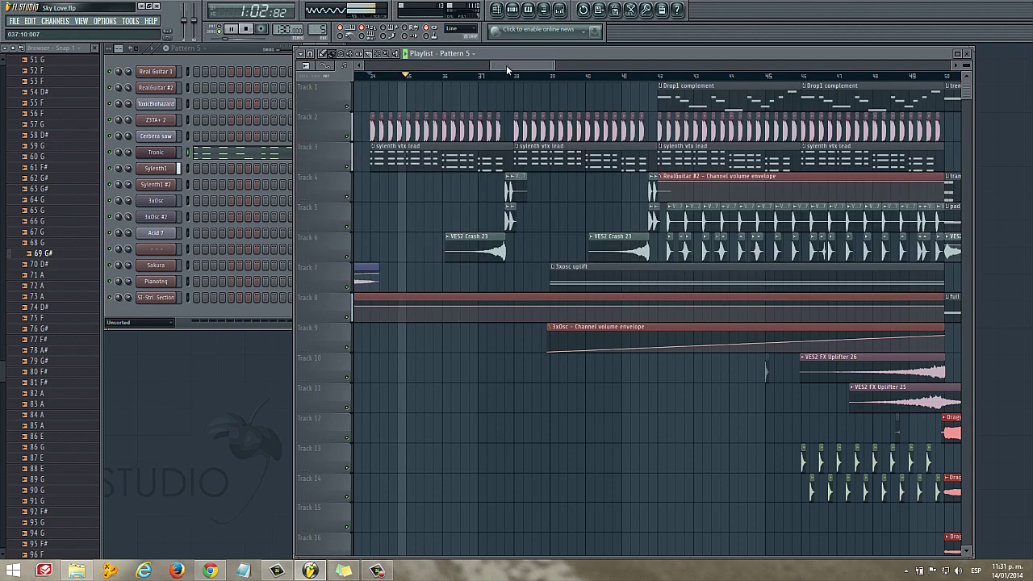
{"action": "left_click_drag", "start_coordinate": [560, 67], "coordinate": [536, 73]}
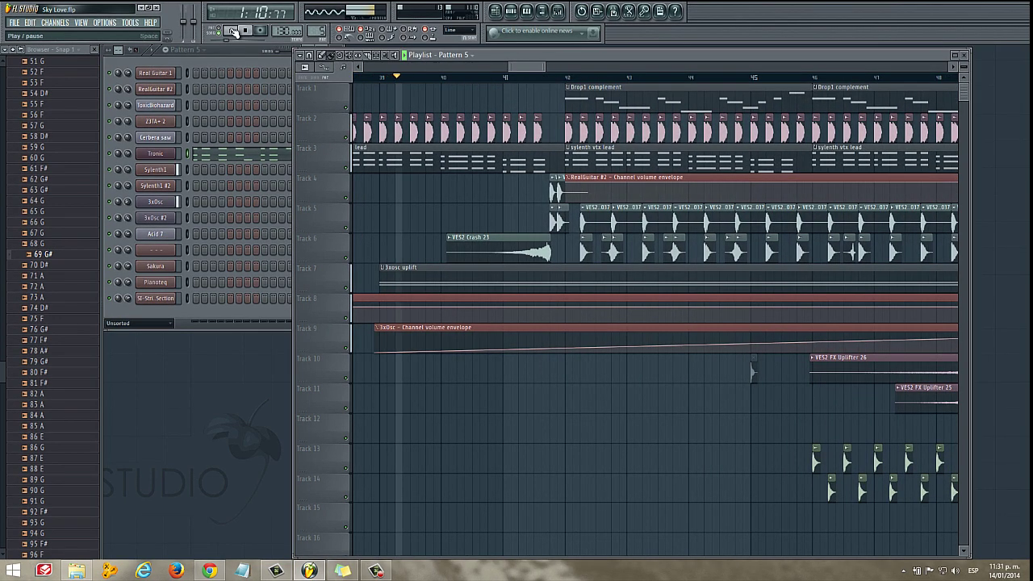